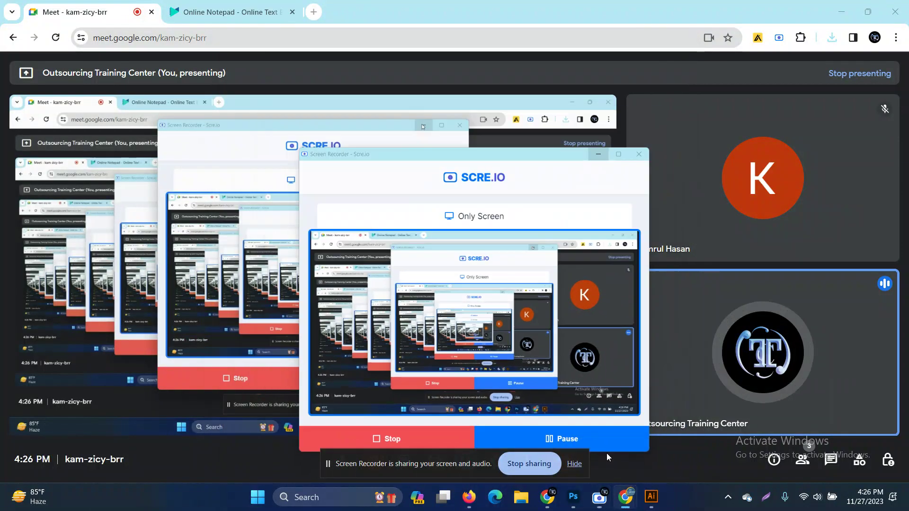
Step: Hide the Layer 1 copy 3 and Layer 1 layers in the B2B banner, then show the beach photo document
left_click(600, 497)
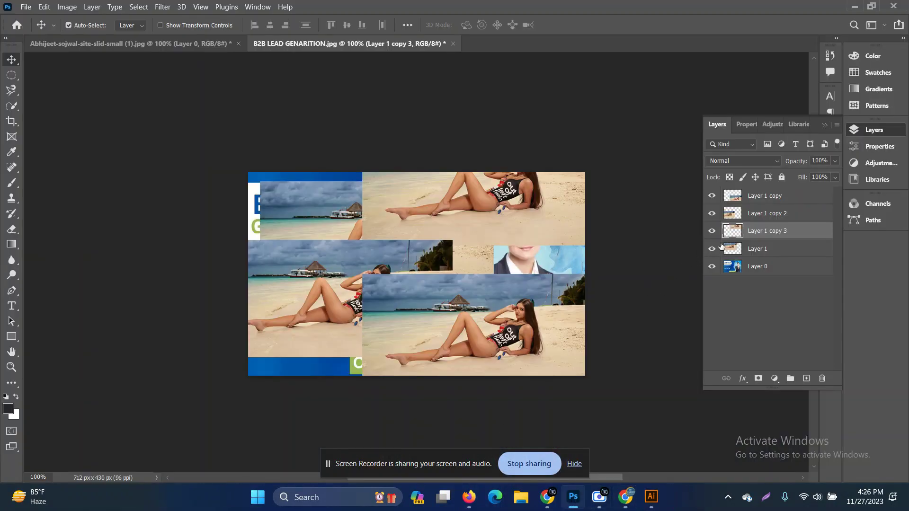
left_click_drag(712, 251, 712, 196)
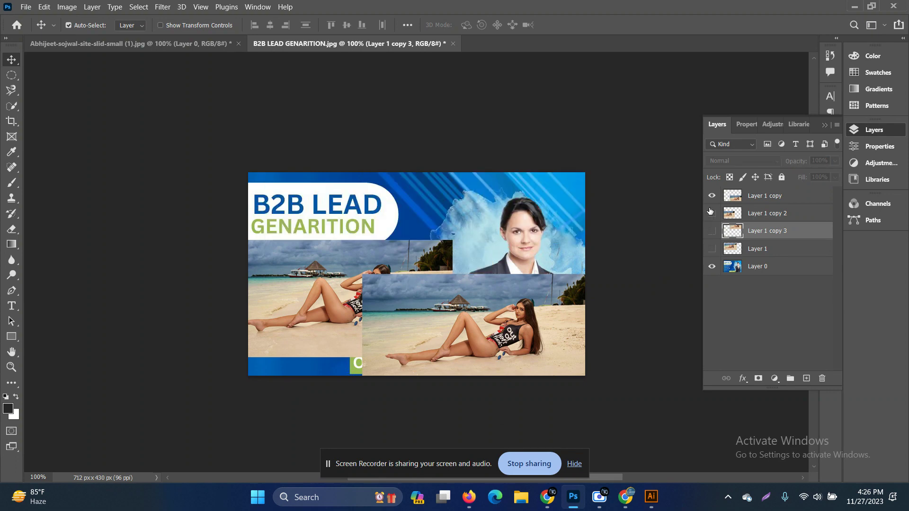
left_click(86, 45)
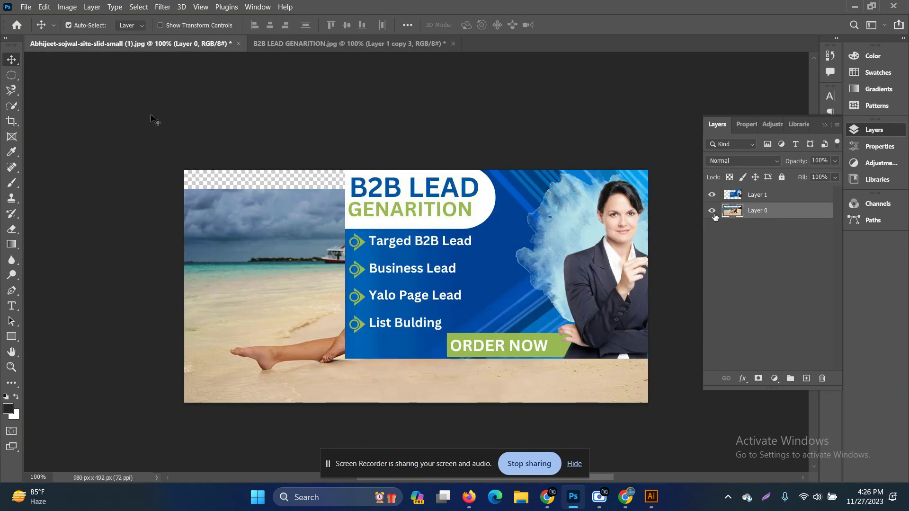
Step: Hide the banner layer and move the beach photo up to fill the canvas
left_click(712, 211)
left_click(712, 210)
left_click(712, 194)
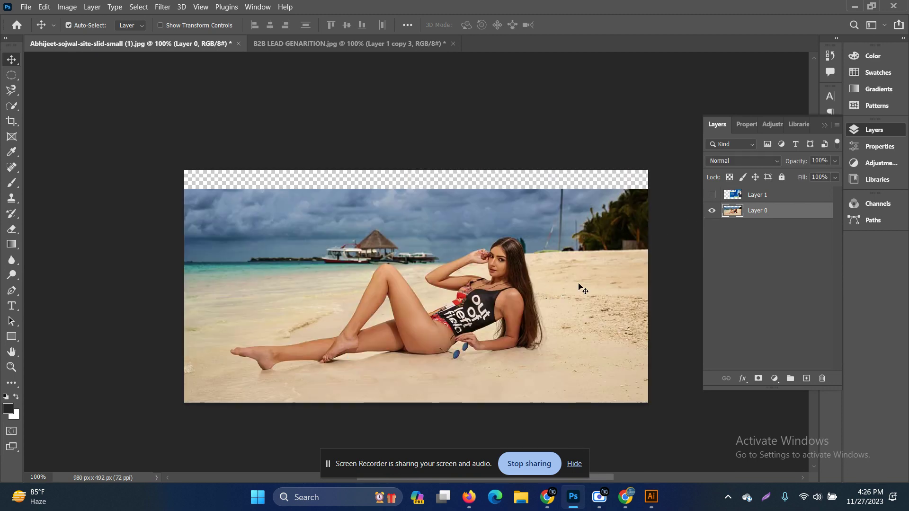
left_click_drag(532, 299, 532, 279)
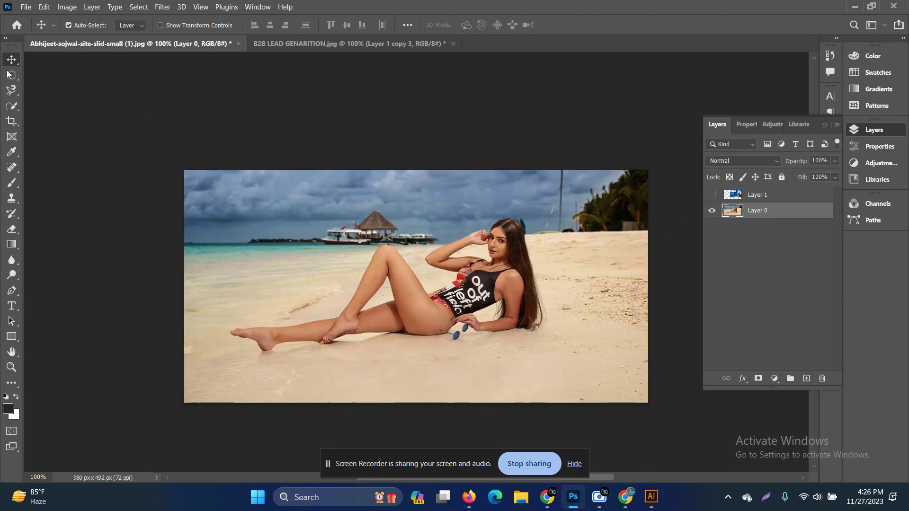
Step: Switch to the Rectangular Marquee Tool
right_click(12, 60)
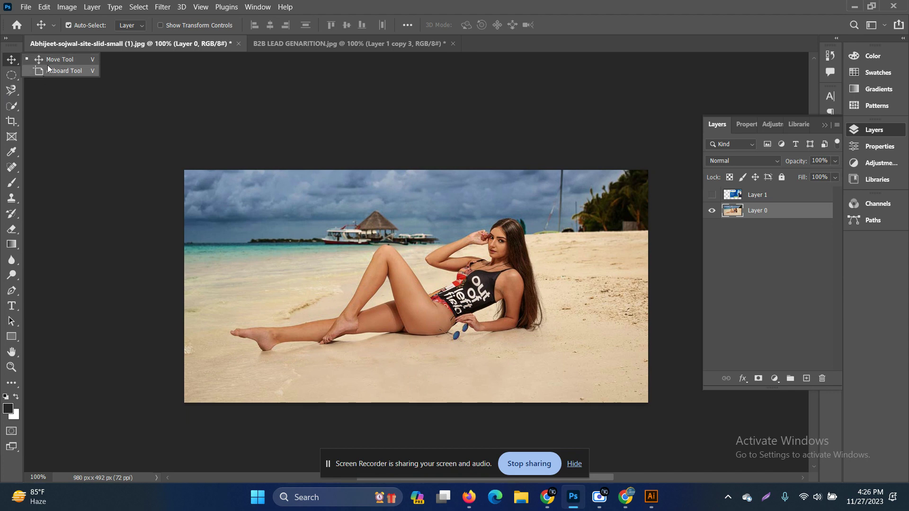
left_click(11, 77)
right_click(11, 78)
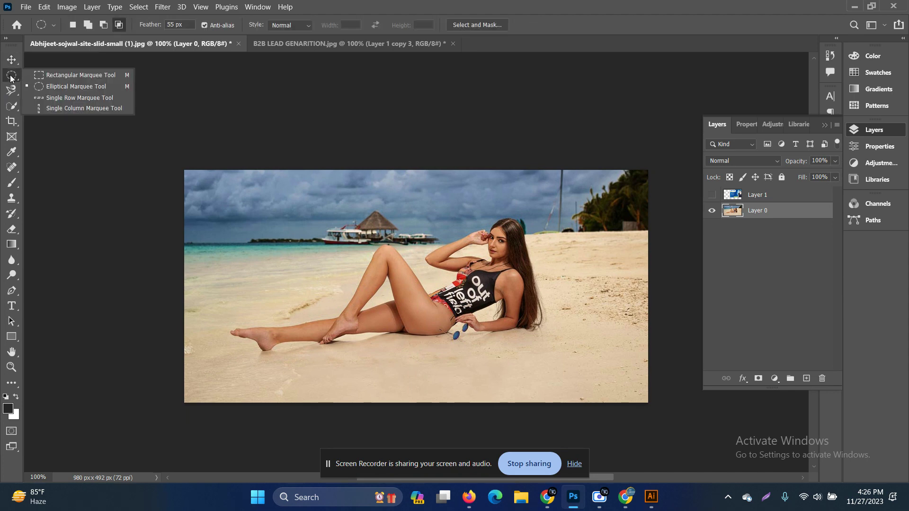
left_click(41, 75)
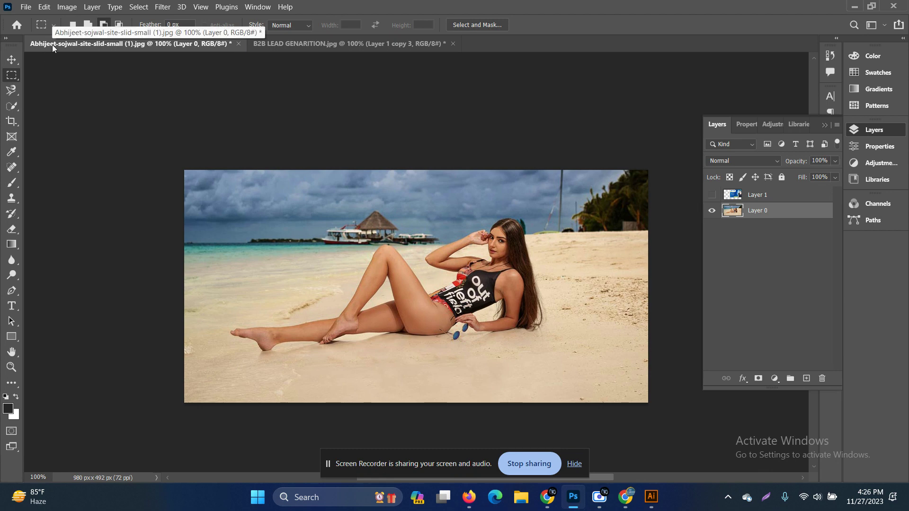
Step: Marquee a rectangle around the reclining woman and drag it into the B2B banner as Layer 2
left_click_drag(333, 219, 540, 358)
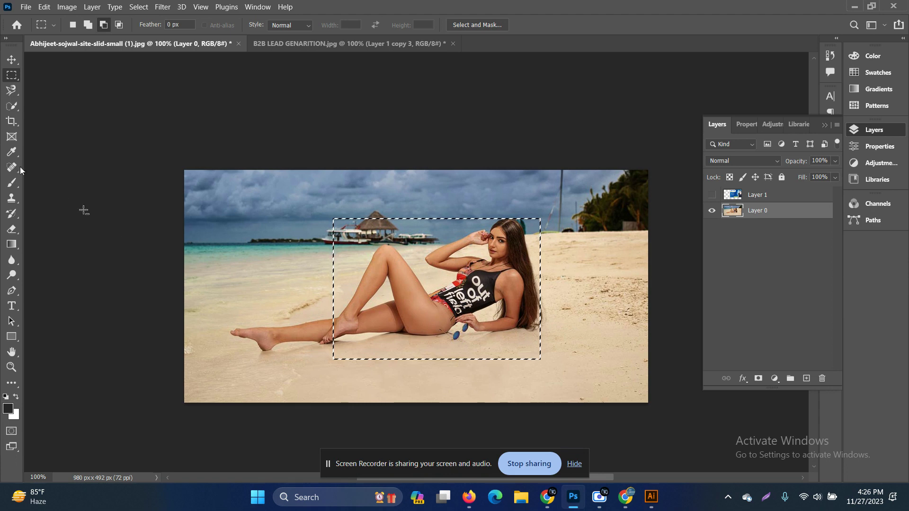
left_click(9, 61)
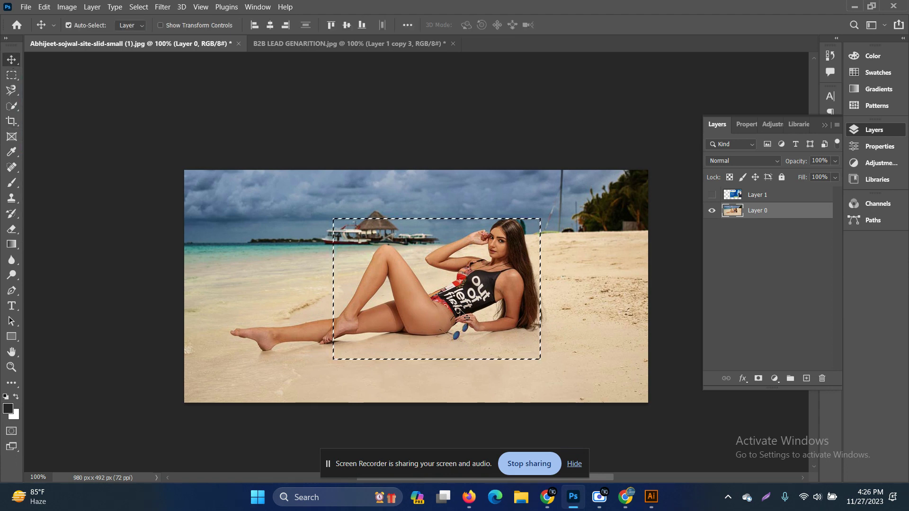
mouse_move(475, 315)
left_mouse_down()
mouse_move(273, 44)
mouse_move(425, 286)
left_mouse_up()
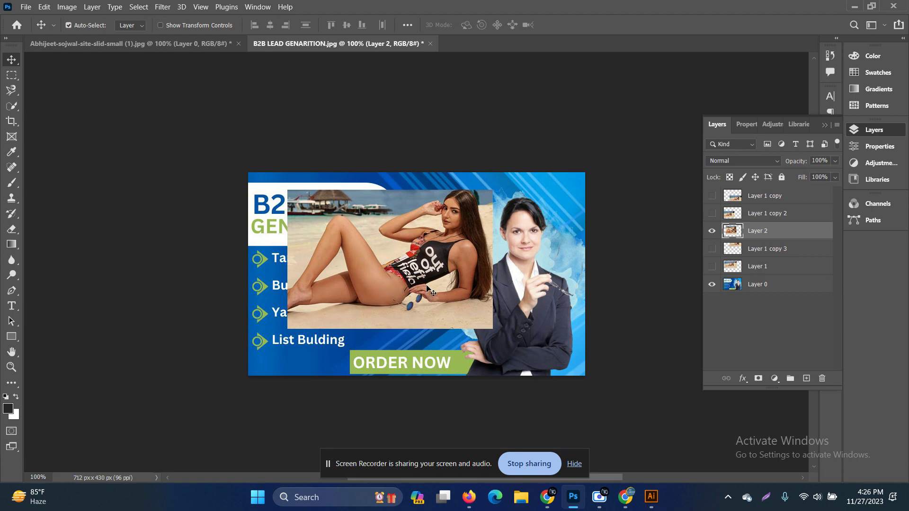
Step: In the beach photo, copy the rectangle to Layer 2 with Ctrl+J and toggle Layer 0's visibility to check
left_click(179, 46)
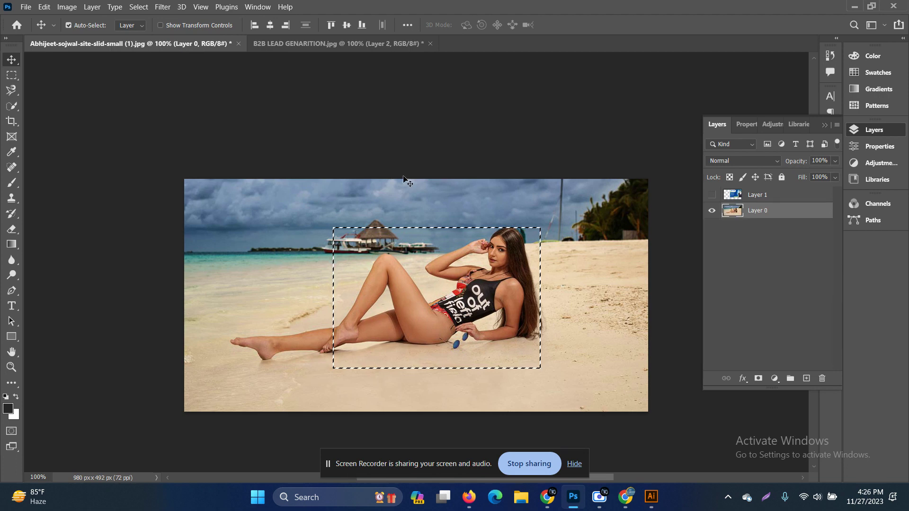
key("ctrl+j")
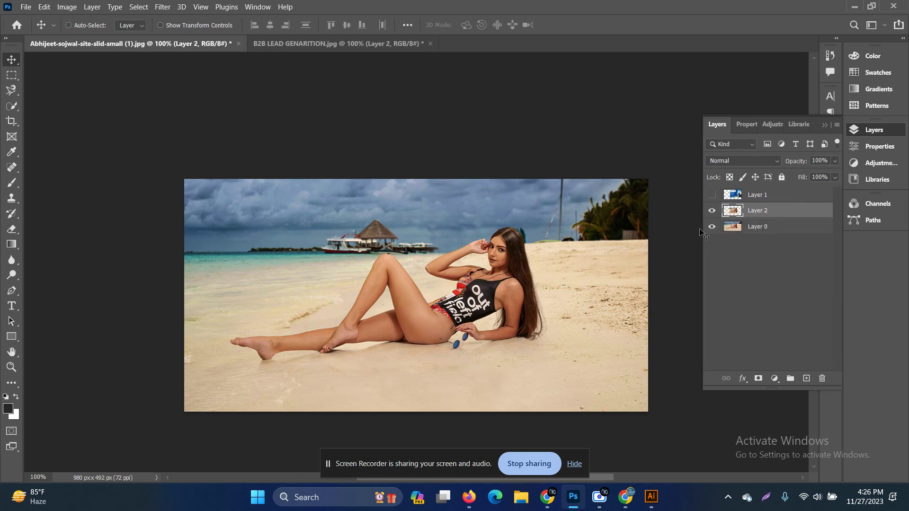
left_click(709, 227)
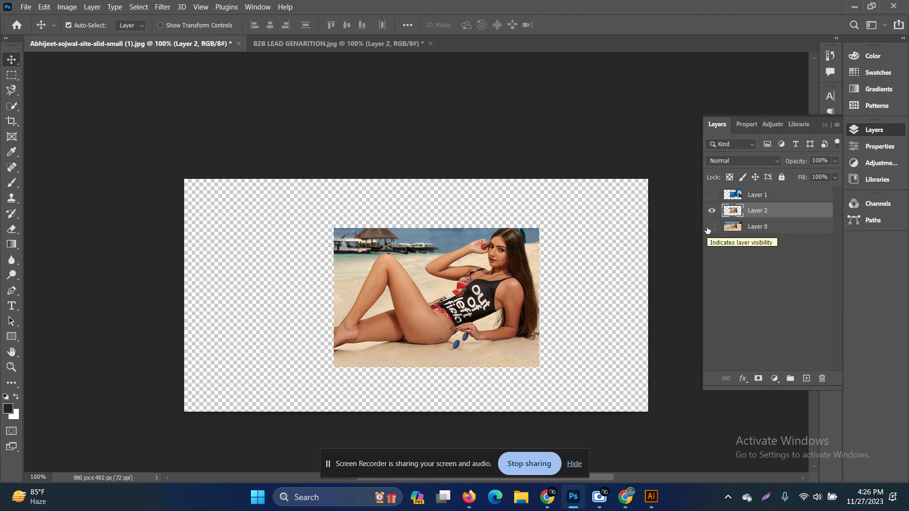
left_click(710, 227)
left_click(711, 227)
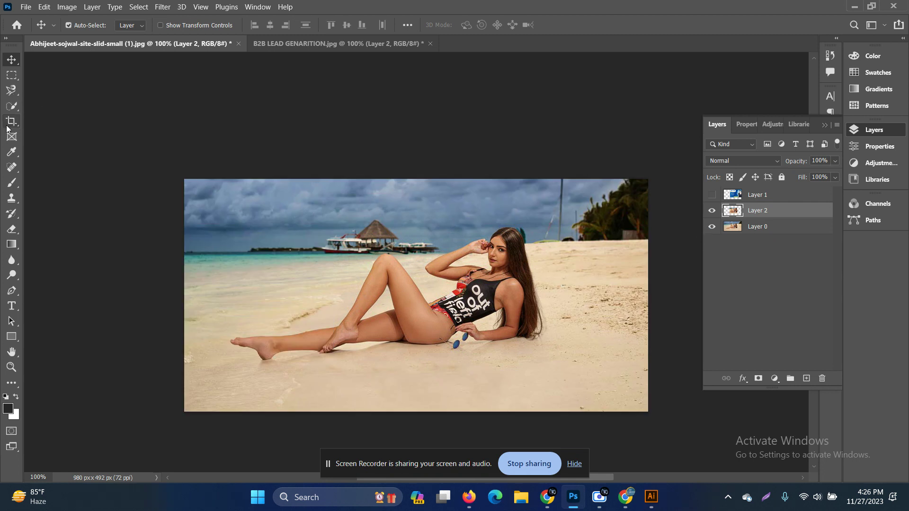
left_click(11, 75)
left_click_drag(317, 228, 327, 237)
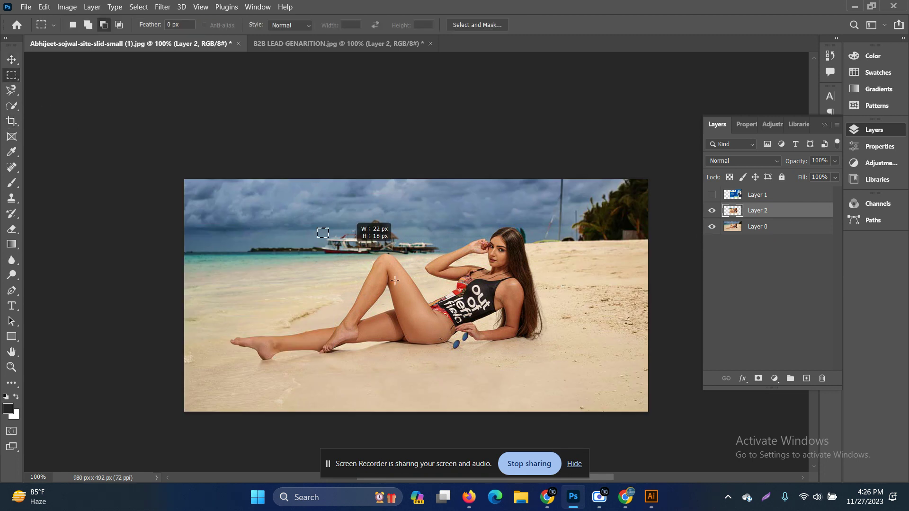
left_click_drag(395, 280, 466, 345)
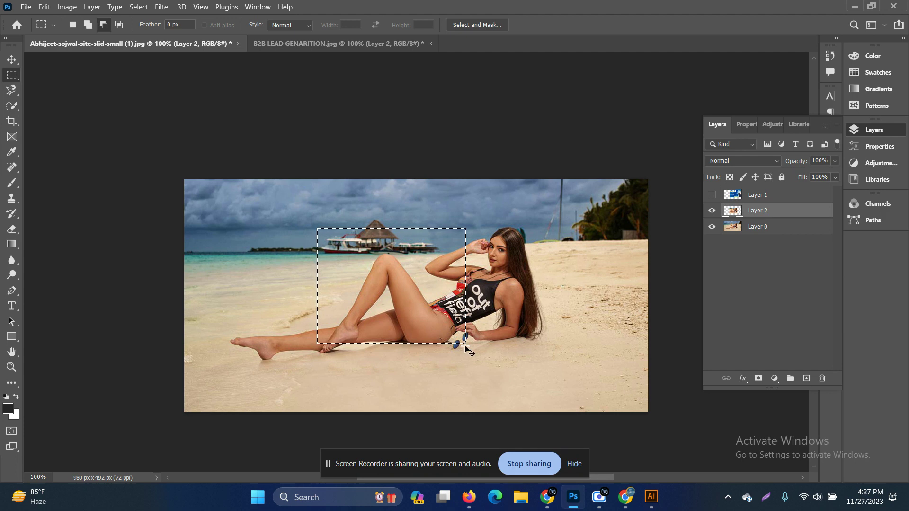
key("ctrl+d")
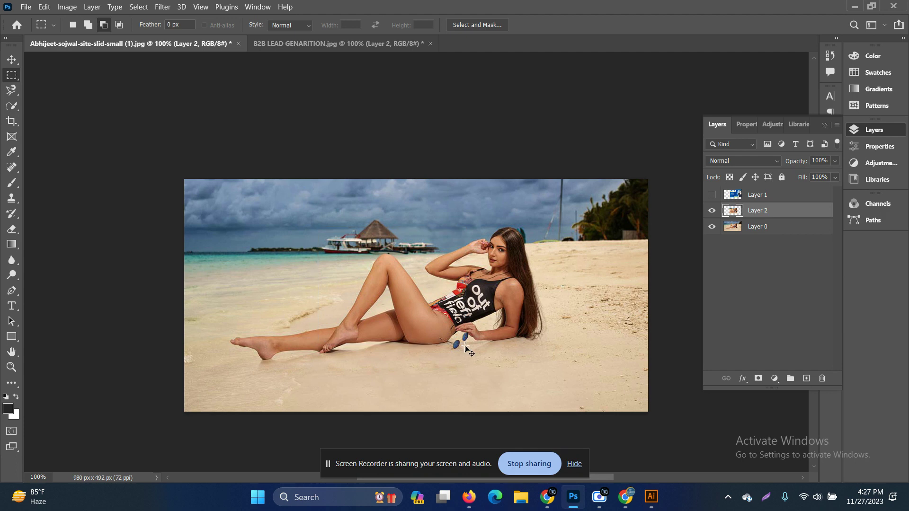
left_click_drag(288, 190, 524, 373)
Step: Marquee a large rectangle around the reclining woman and set the marquee mode to Add to selection
left_click_drag(303, 223, 577, 381)
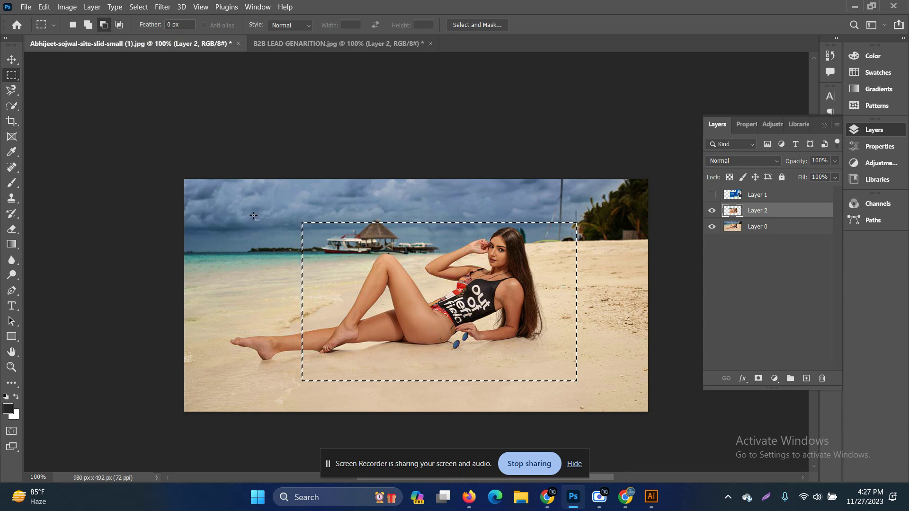
left_click(103, 25)
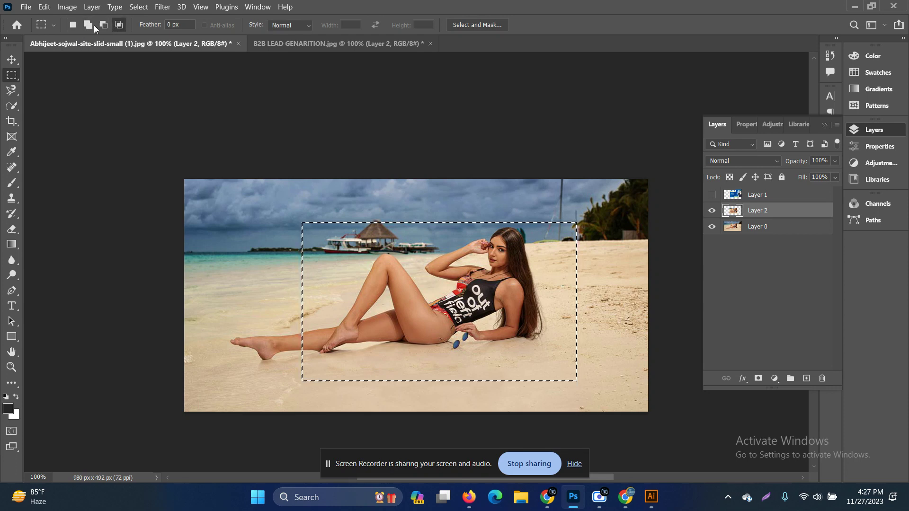
left_click(89, 28)
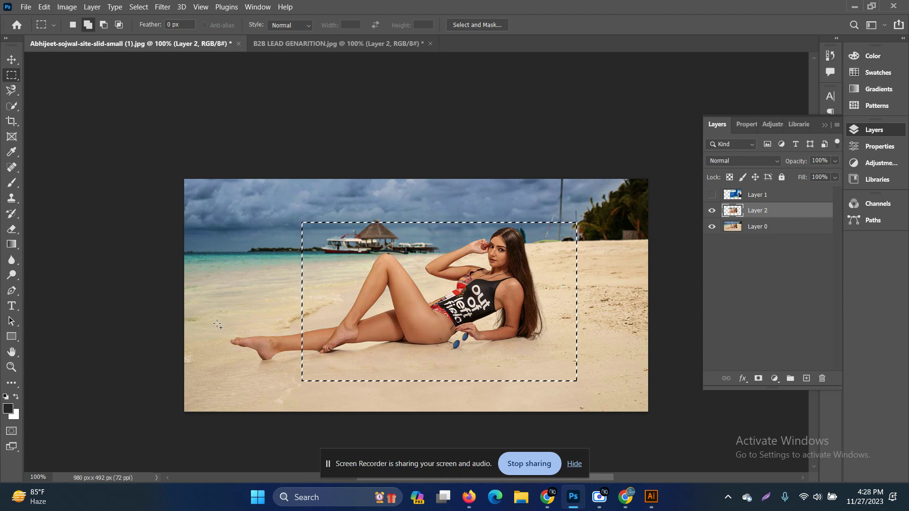
Step: Add rectangles over and around the woman's feet to the selection
left_click_drag(217, 324, 321, 366)
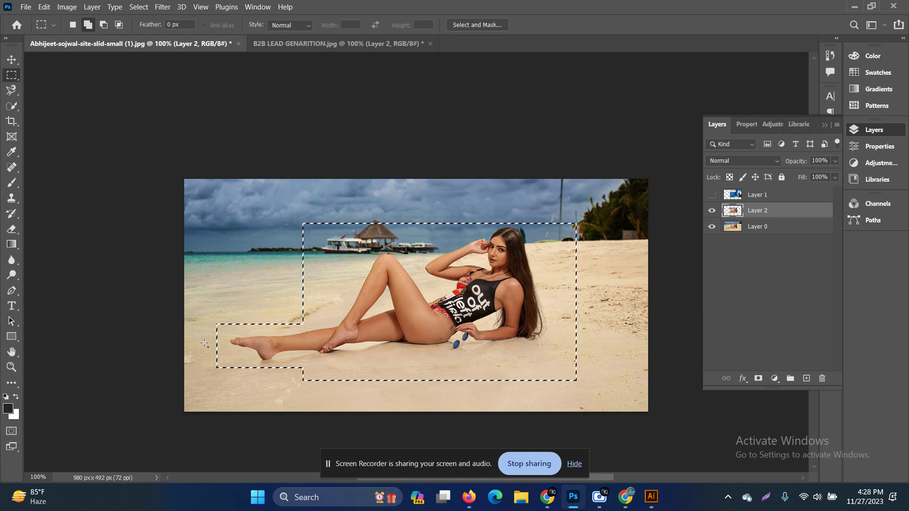
left_click_drag(233, 350, 318, 380)
left_click_drag(217, 361, 246, 380)
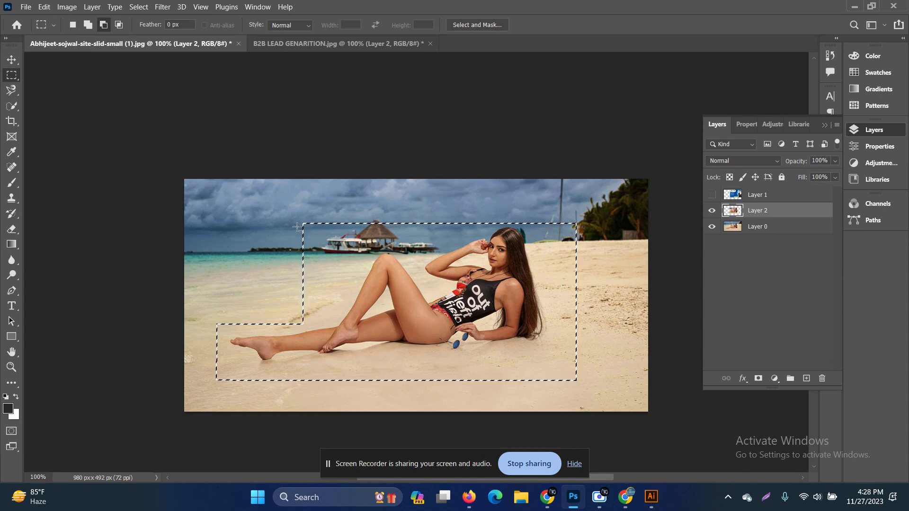
Step: Subtract rectangles of empty sky and sand so the selection steps closely around the woman
left_click_drag(267, 207, 349, 293)
left_click_drag(274, 269, 331, 316)
mouse_move(341, 190)
left_mouse_down()
mouse_move(402, 235)
mouse_move(429, 240)
left_mouse_up()
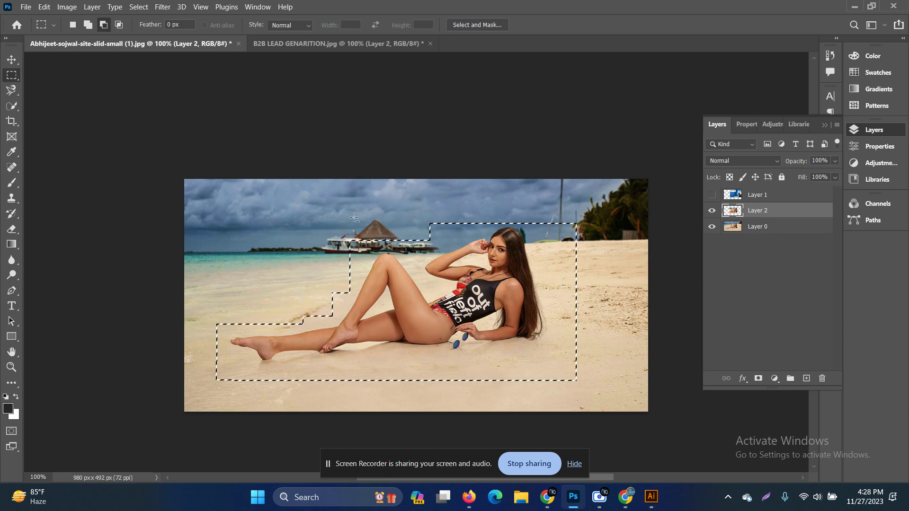
mouse_move(367, 208)
left_mouse_down()
mouse_move(452, 241)
mouse_move(537, 225)
mouse_move(594, 276)
mouse_move(578, 374)
mouse_move(363, 361)
left_mouse_up()
left_click_drag(190, 367, 427, 393)
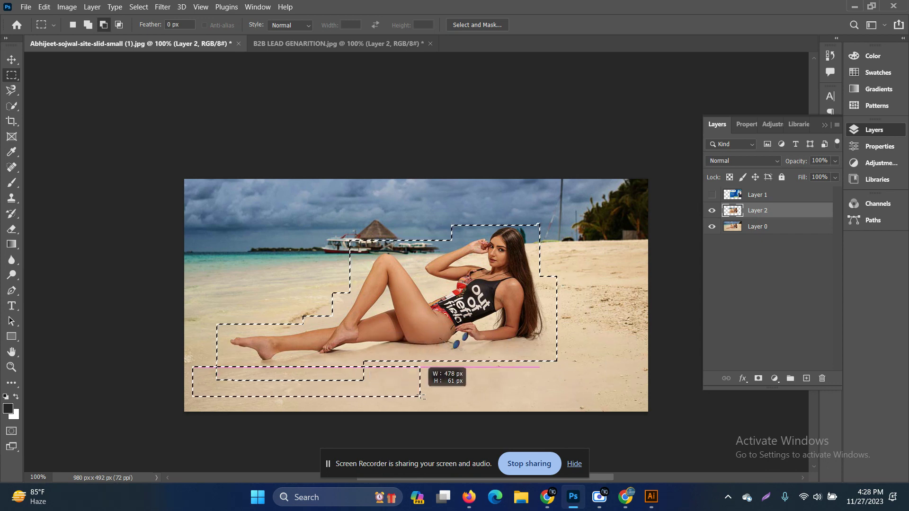
left_click_drag(350, 358, 616, 384)
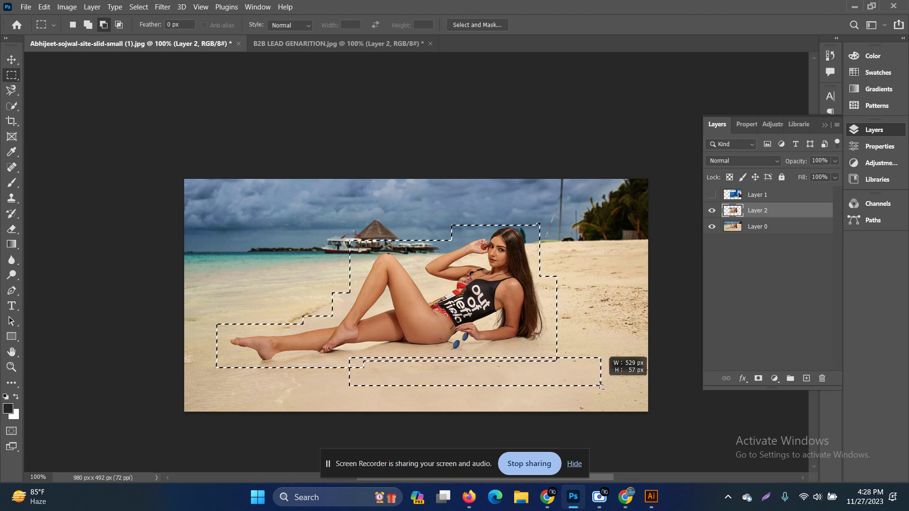
mouse_move(355, 351)
left_mouse_down()
mouse_move(558, 366)
mouse_move(549, 279)
left_mouse_up()
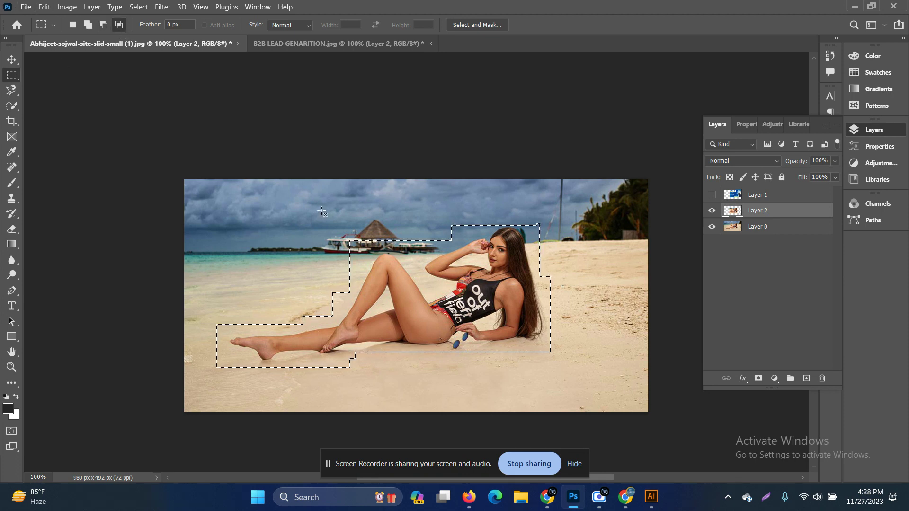
Step: Intersect the selection with rectangles down to a small area around the hips, then deselect with Ctrl+D
left_click_drag(320, 210, 479, 384)
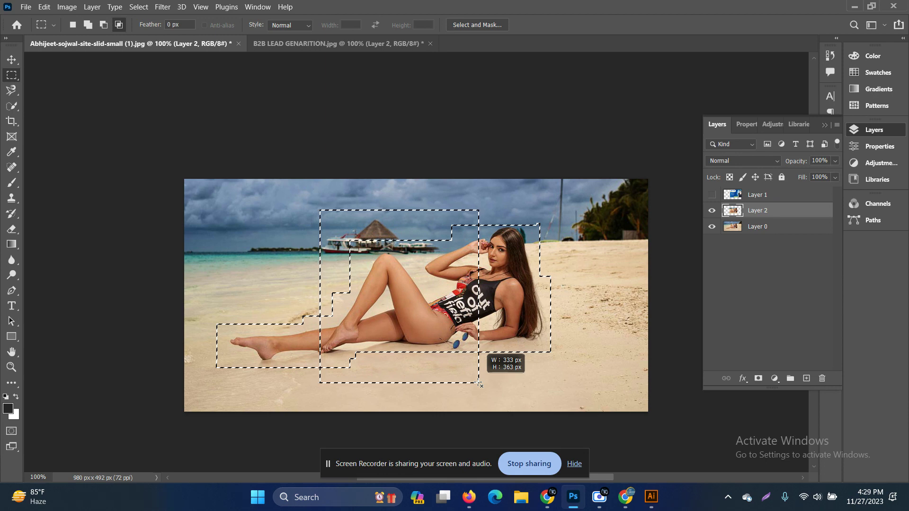
left_click_drag(479, 383, 479, 384)
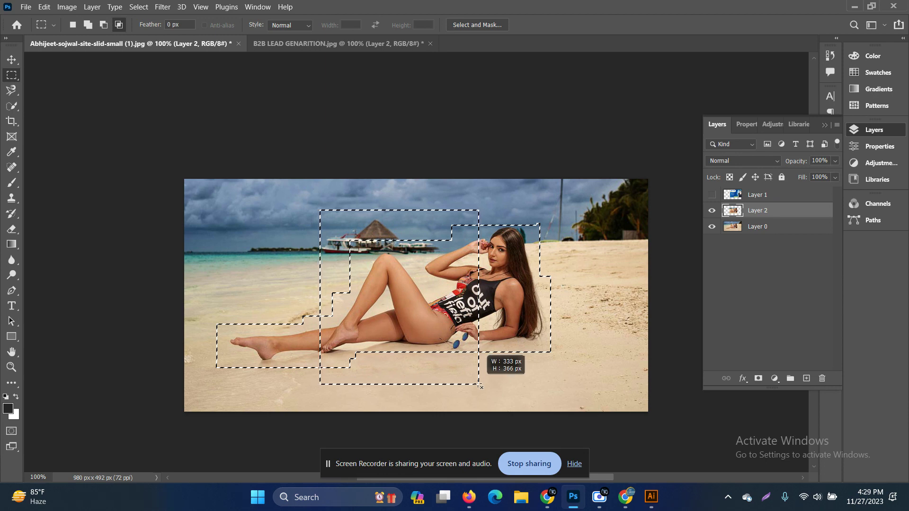
left_click_drag(479, 385, 479, 385)
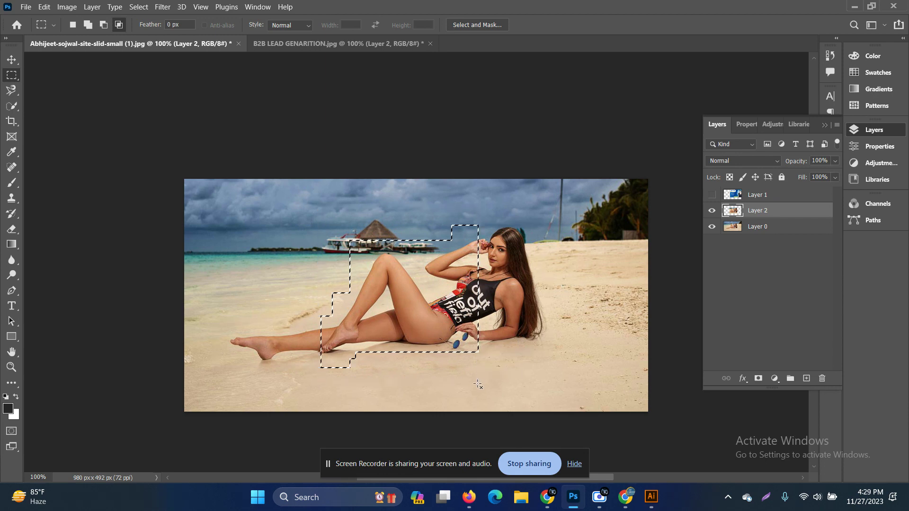
left_click_drag(390, 211, 521, 385)
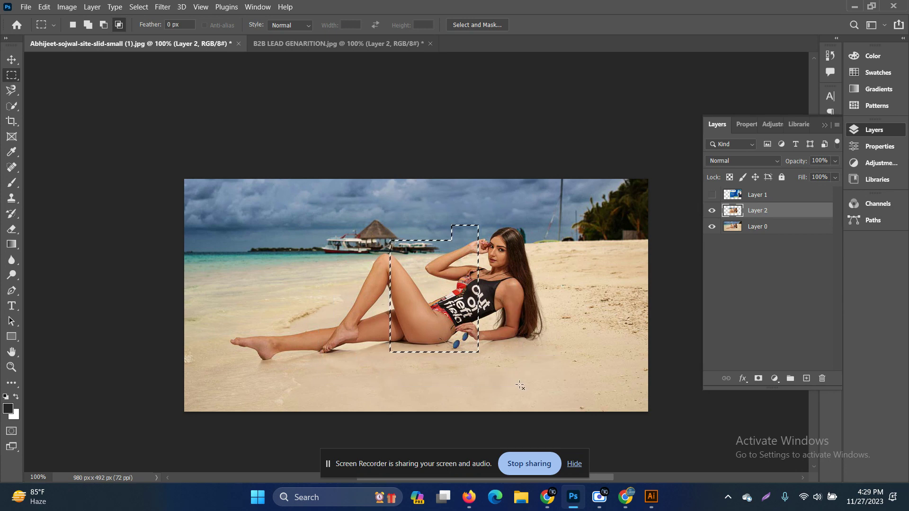
left_click_drag(492, 350, 387, 292)
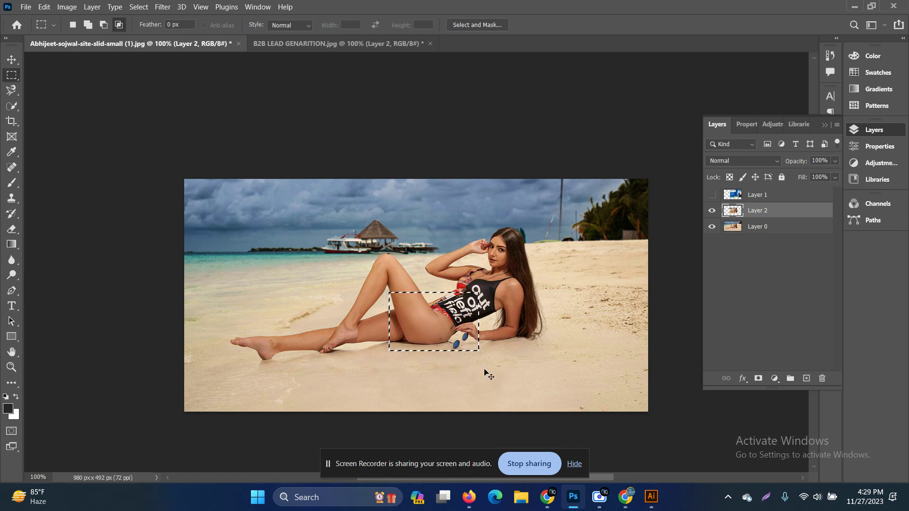
key("ctrl+d")
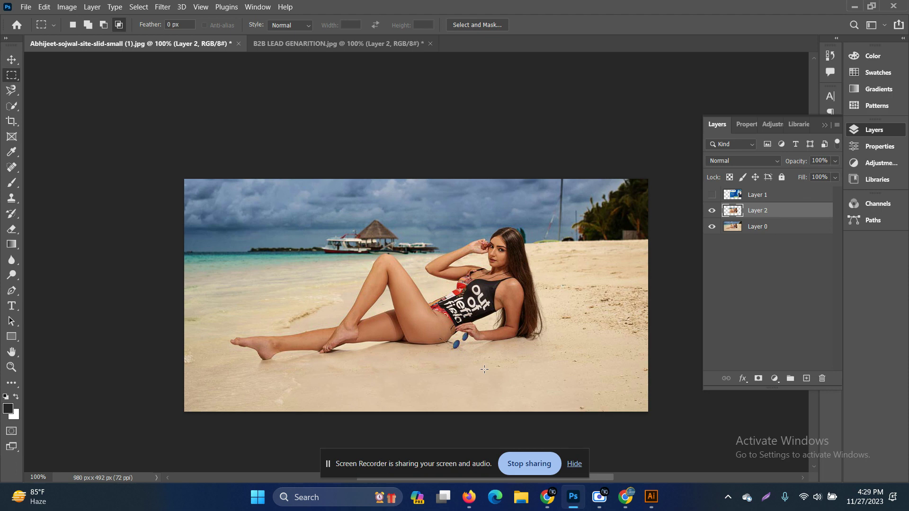
Step: Use the Elliptical Marquee to draw a 55 px feathered circle around the woman's bent legs
right_click(12, 75)
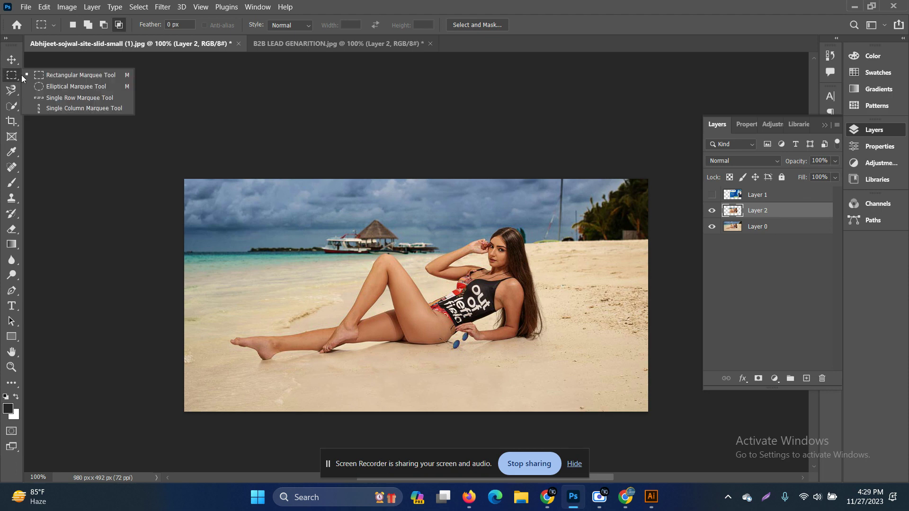
left_click(64, 86)
mouse_move(367, 261)
left_mouse_down()
mouse_move(478, 371)
mouse_move(394, 287)
mouse_move(439, 323)
left_mouse_up()
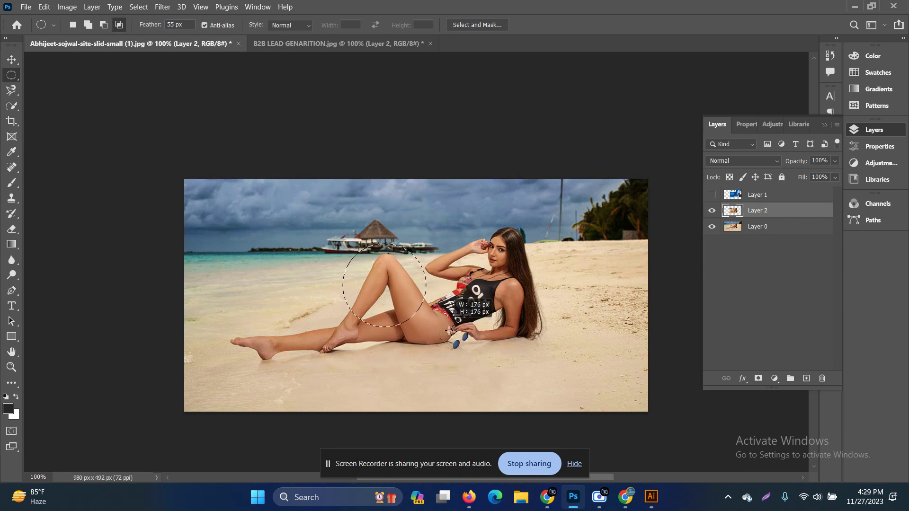
mouse_move(438, 323)
left_mouse_down()
mouse_move(495, 363)
mouse_move(473, 336)
mouse_move(522, 331)
left_mouse_up()
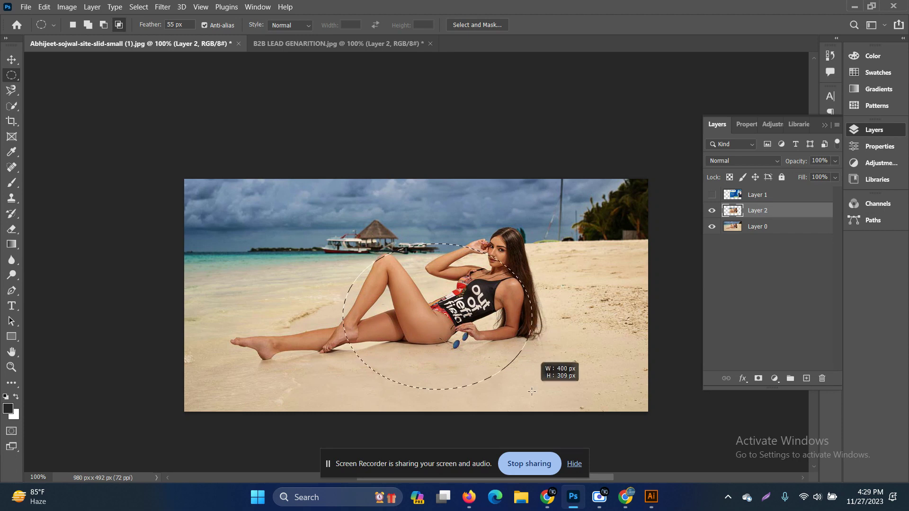
mouse_move(521, 331)
left_mouse_down()
mouse_move(531, 326)
mouse_move(447, 295)
mouse_move(465, 328)
left_mouse_up()
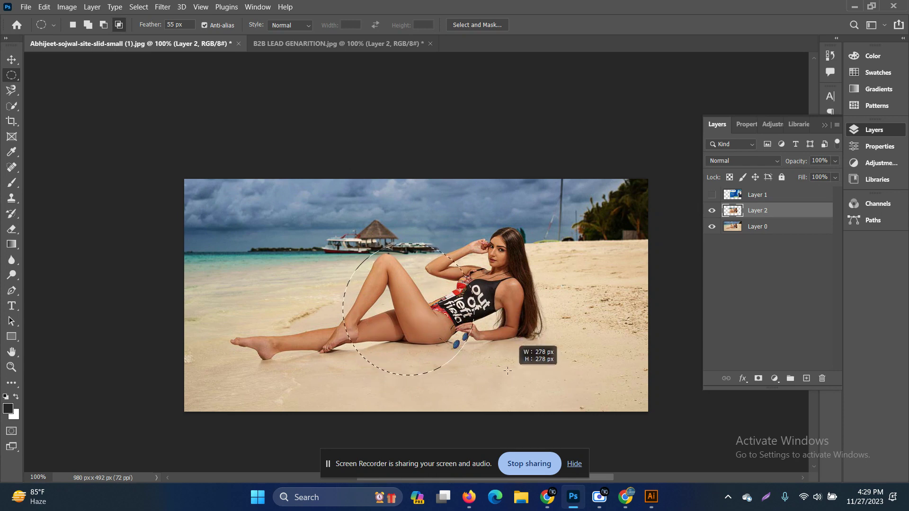
left_click_drag(464, 328, 510, 376)
key("ctrl+shift+d")
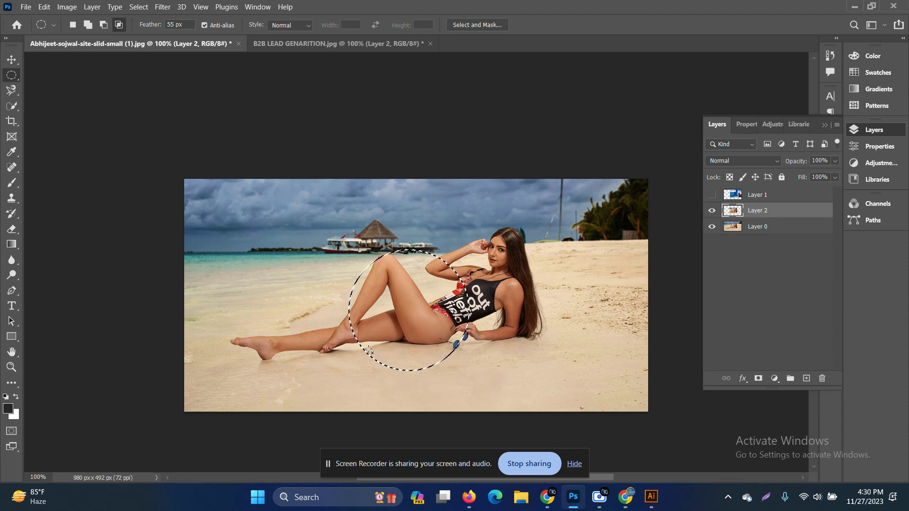
Step: Try adding, subtracting and intersecting ellipses with the leg selection
left_click(88, 25)
left_click_drag(357, 338, 468, 402)
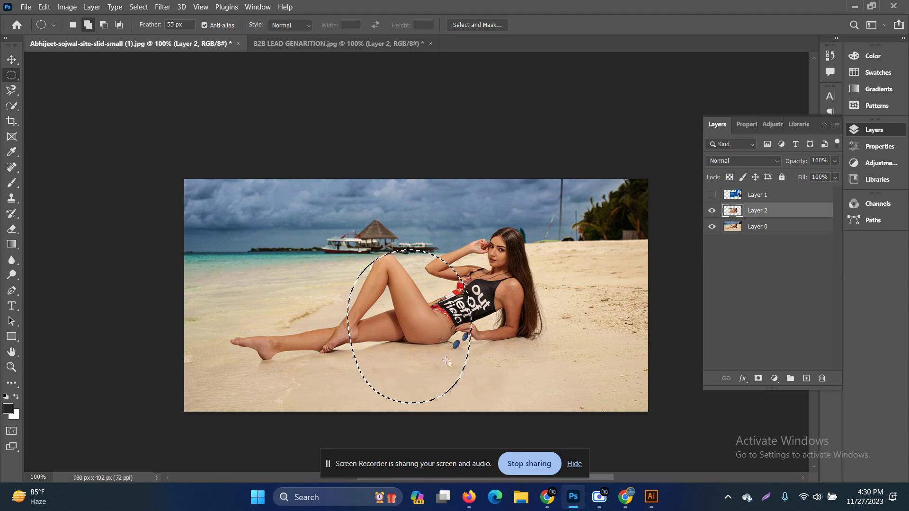
left_click(103, 25)
left_click_drag(332, 354, 507, 401)
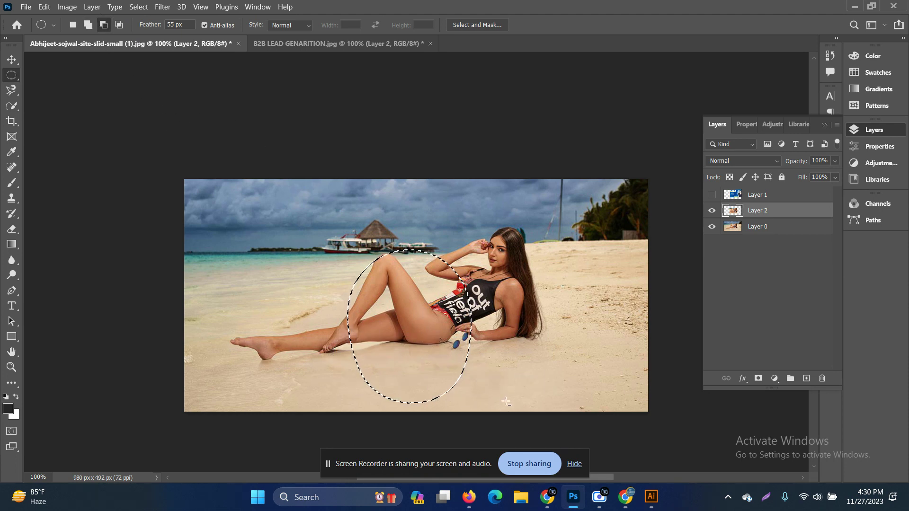
left_click(119, 25)
left_click_drag(426, 294, 550, 385)
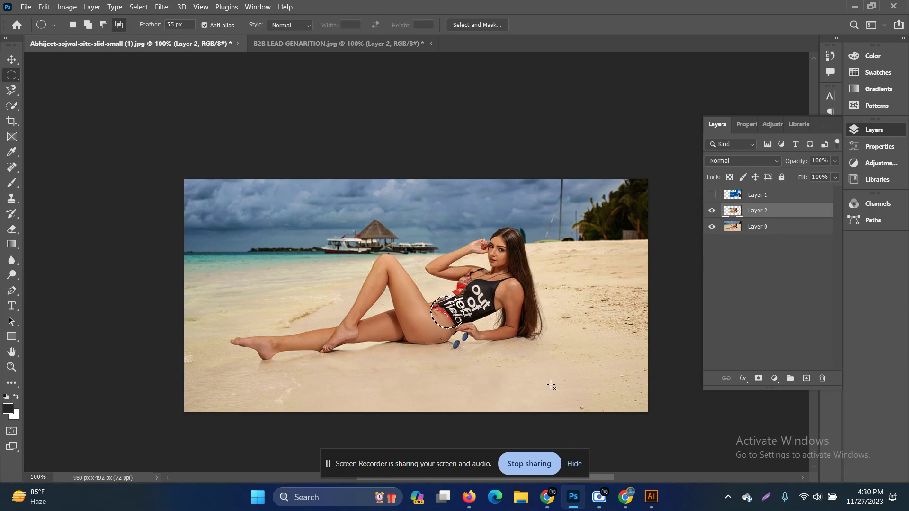
Step: Intersect two more ellipses over the legs, dismissing the empty-selection warnings
left_click_drag(357, 231, 481, 324)
left_click(446, 191)
left_click_drag(325, 239, 448, 343)
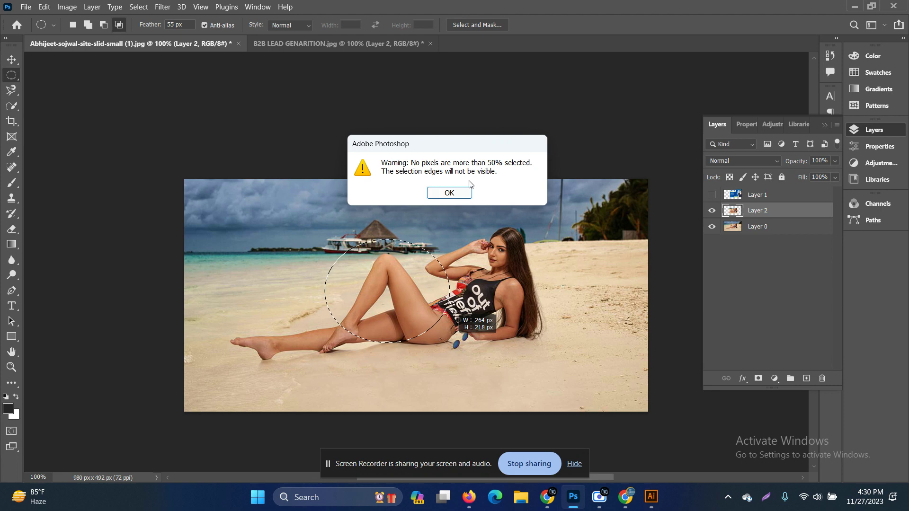
left_click(467, 191)
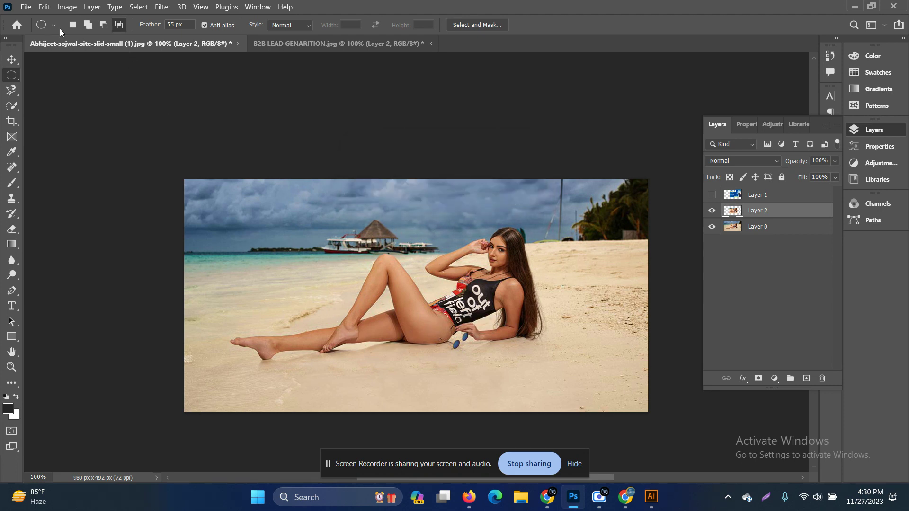
Step: Draw a new ellipse enclosing the woman's legs, hips and torso, then switch to the Move tool
left_click(72, 24)
left_click_drag(349, 250, 496, 359)
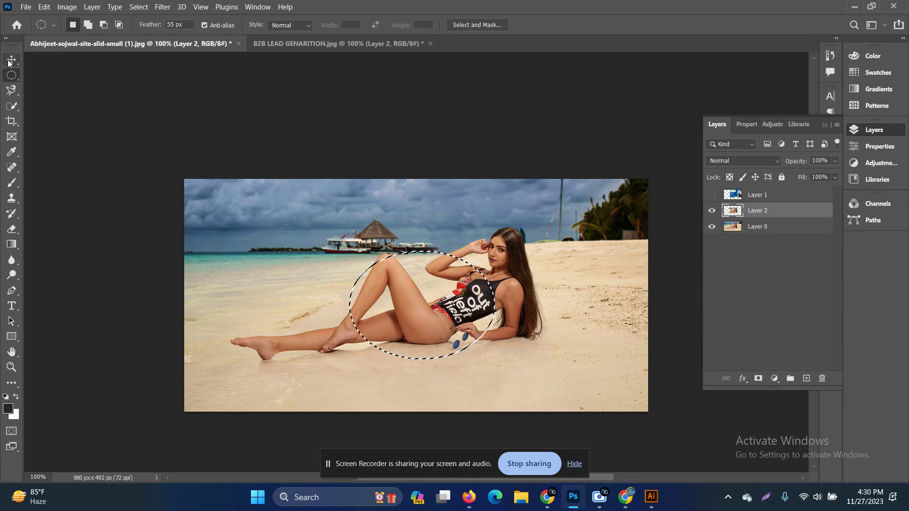
key("v")
left_click(26, 6)
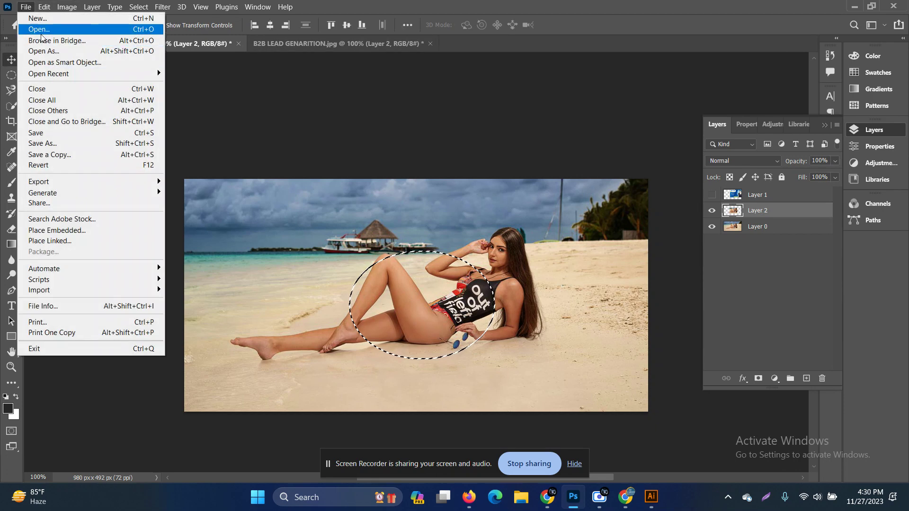
Step: Open business-woman-2756210_1280.jpg, unlock its background as Layer 0, and shift the photo right
left_click(38, 23)
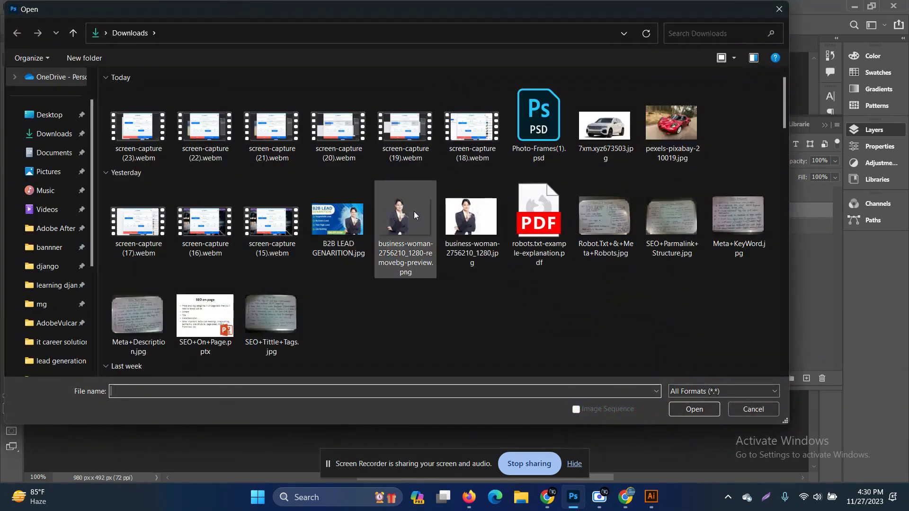
double_click(455, 218)
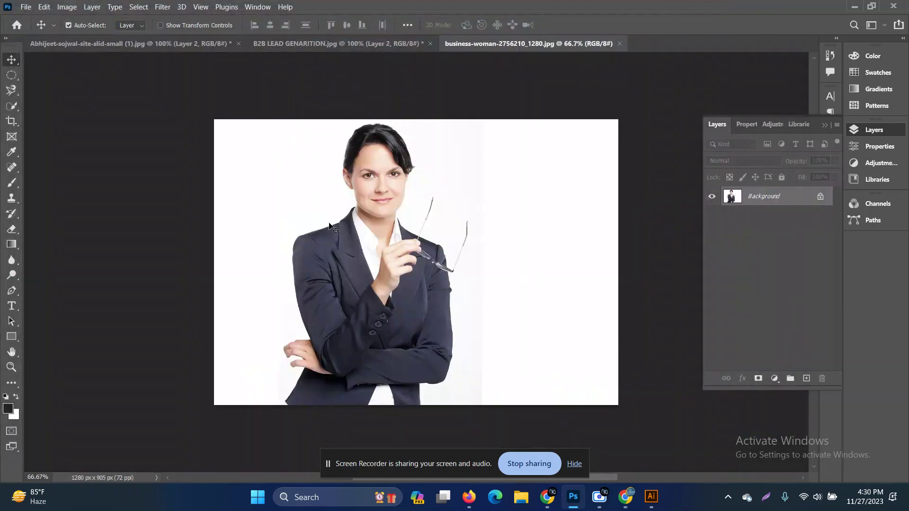
left_click(820, 198)
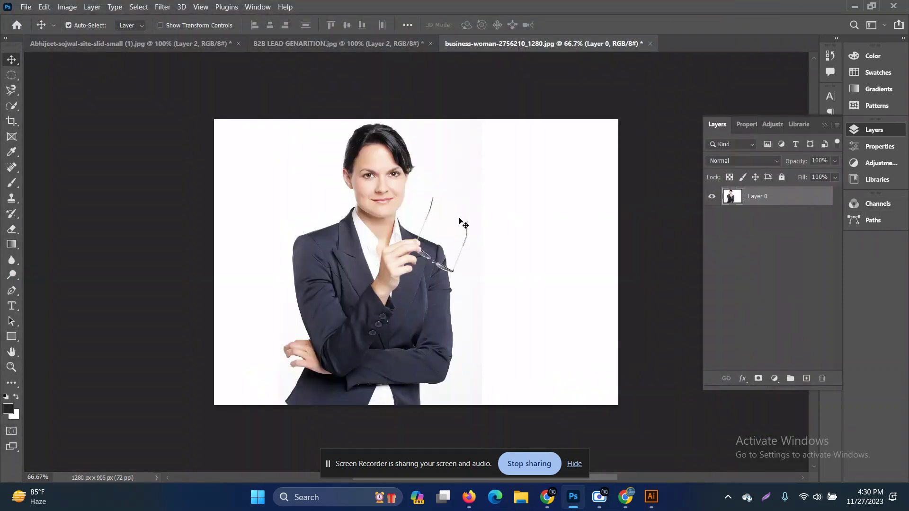
left_click_drag(459, 221, 497, 222)
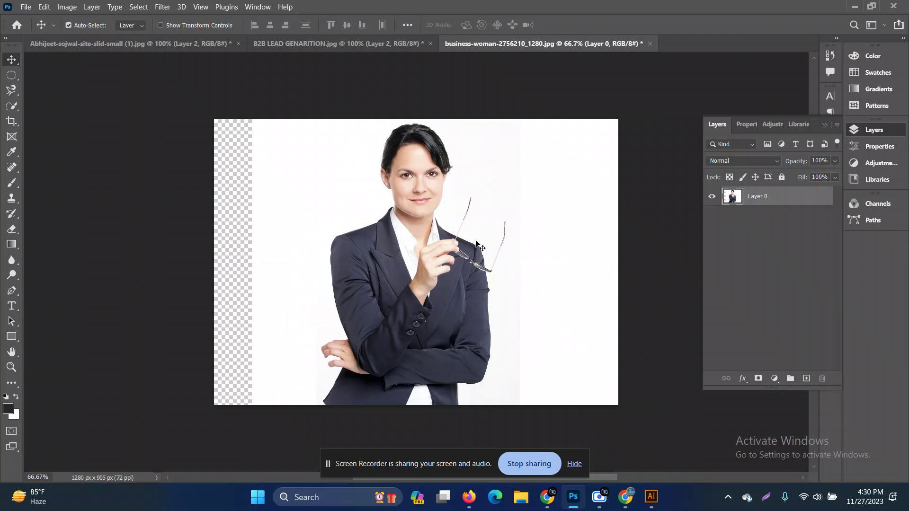
left_click(11, 75)
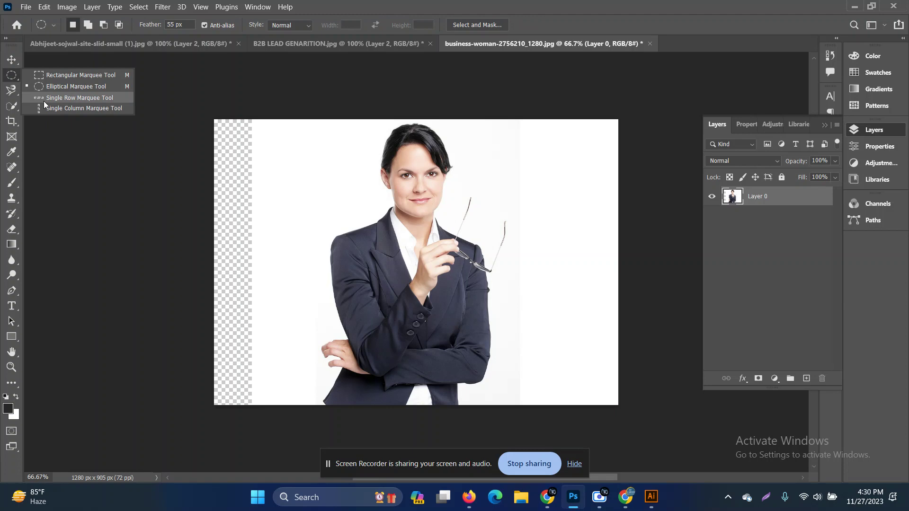
Step: Select a one-pixel white column with Single Column Marquee and stretch it across the transparent strip
left_click(81, 98)
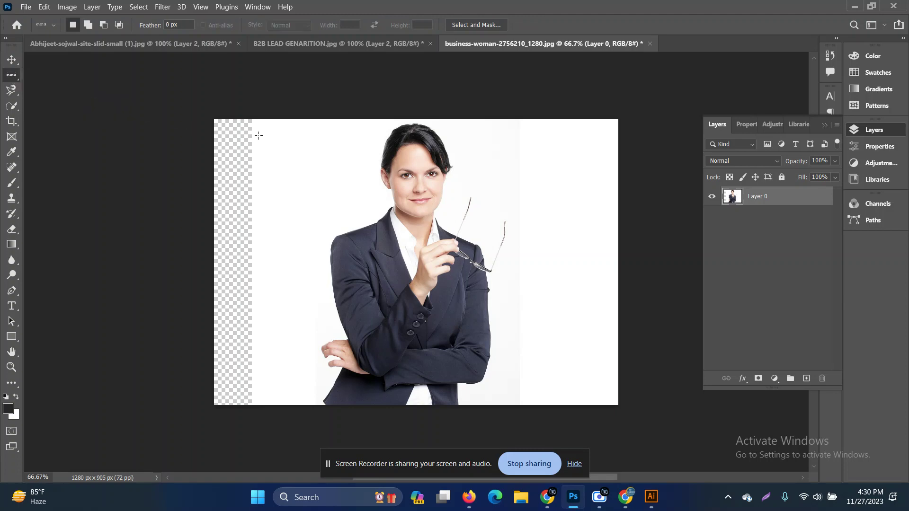
right_click(16, 78)
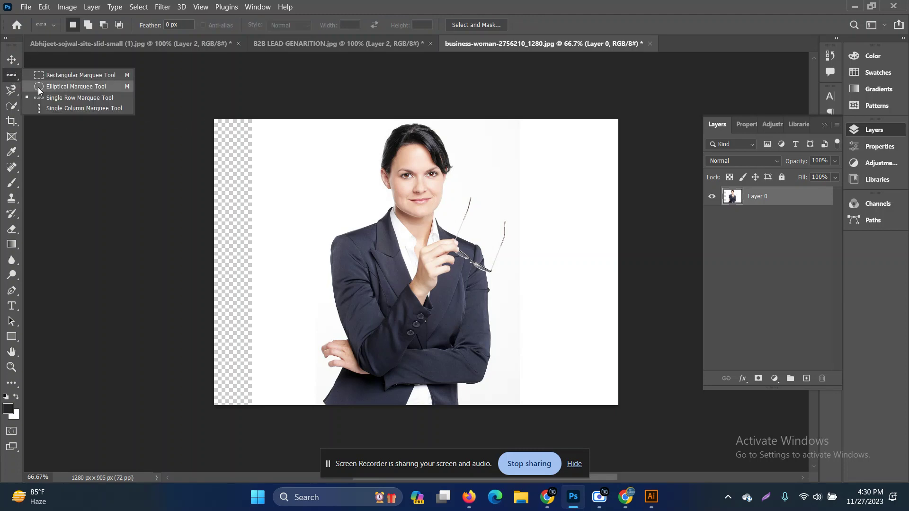
left_click(81, 108)
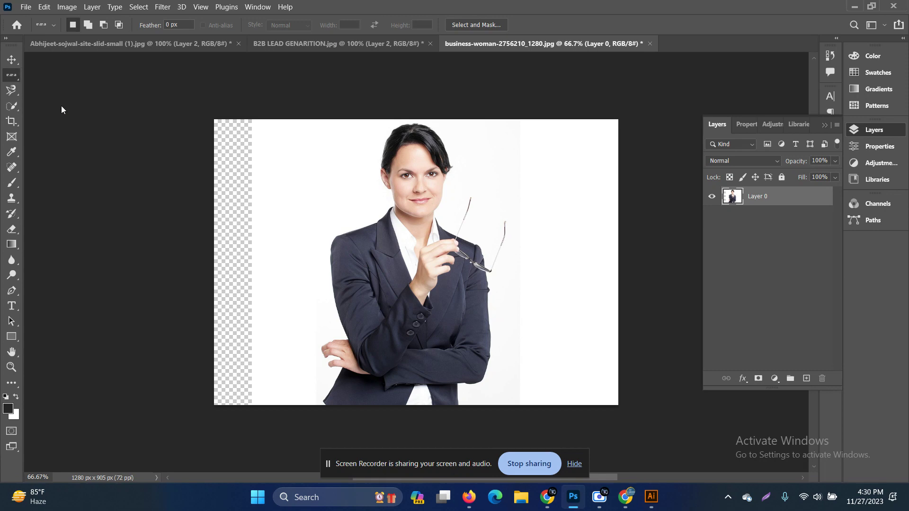
left_click(259, 146)
key("ctrl+t")
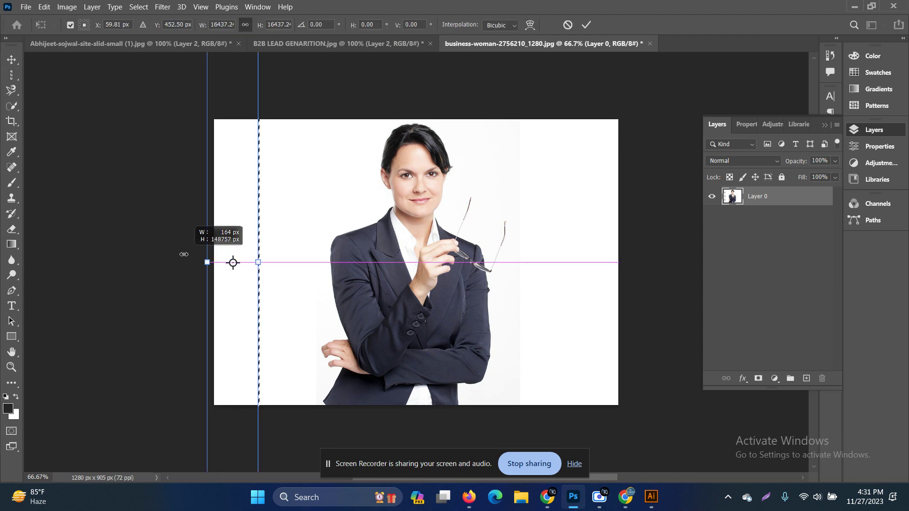
left_click_drag(258, 262, 155, 262)
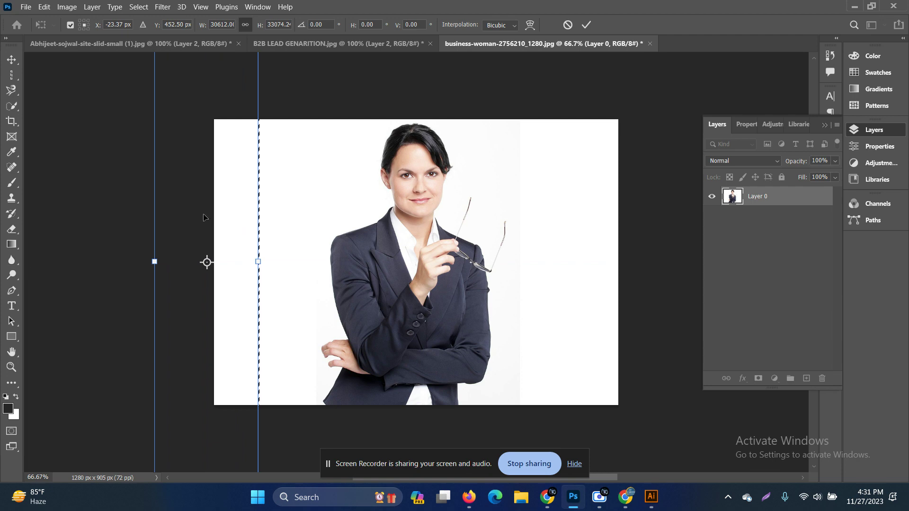
left_click(586, 25)
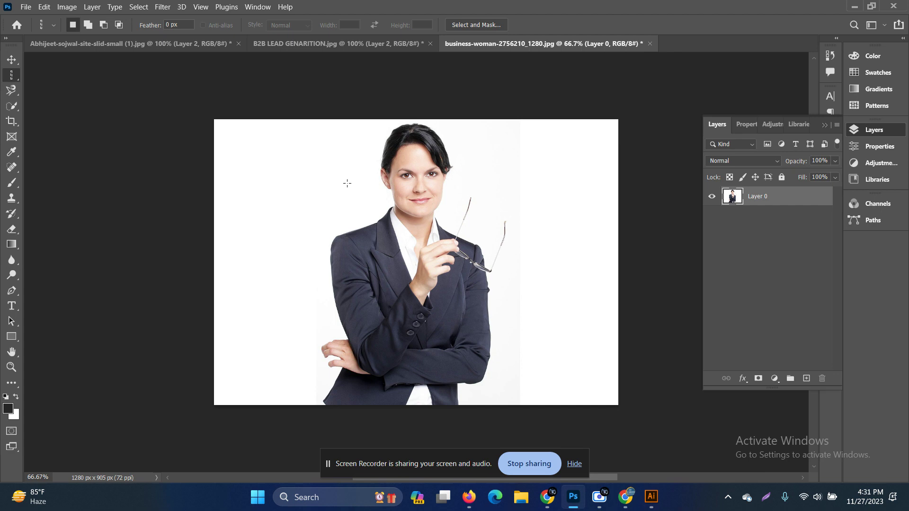
Step: Undo the stretch, then stretch the single-column selection left over the strip again
key("Delete")
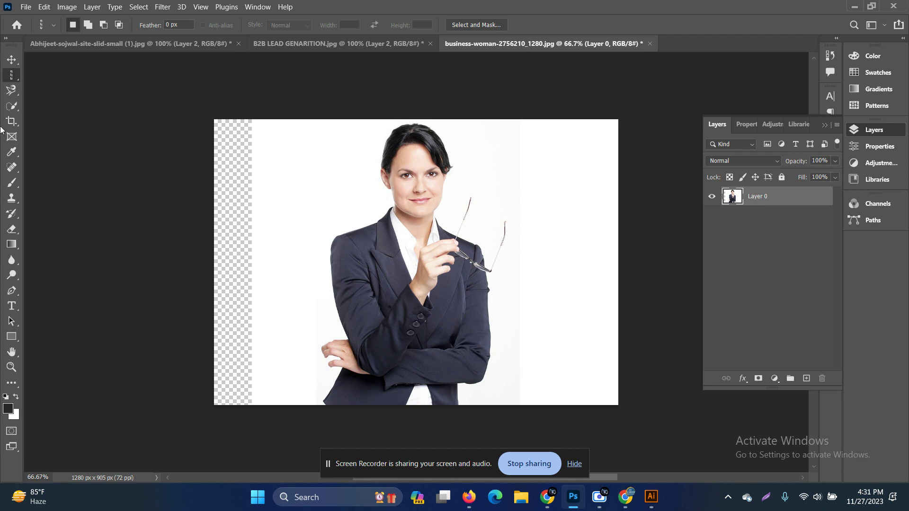
right_click(11, 77)
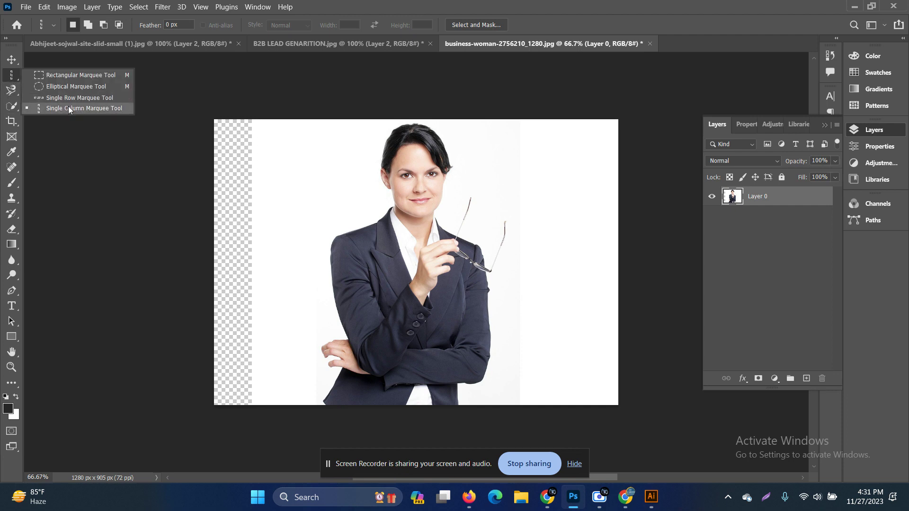
left_click(69, 109)
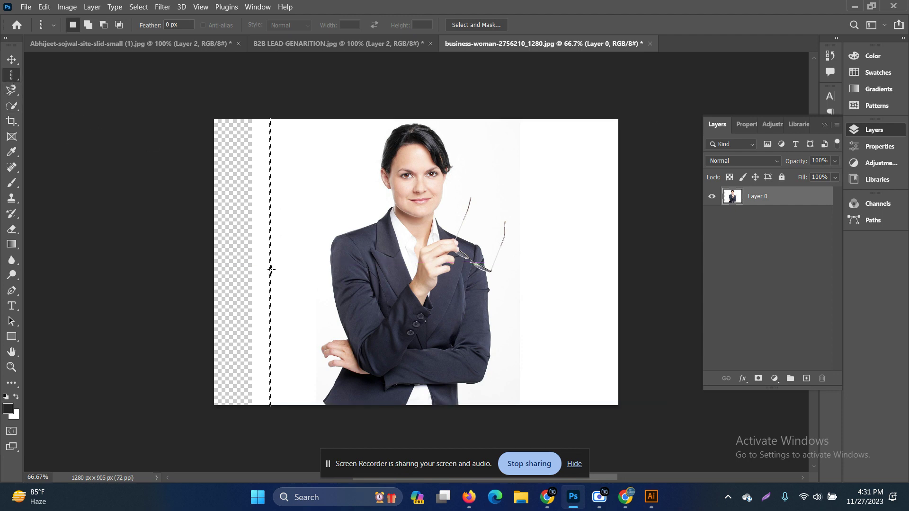
key("ctrl+t")
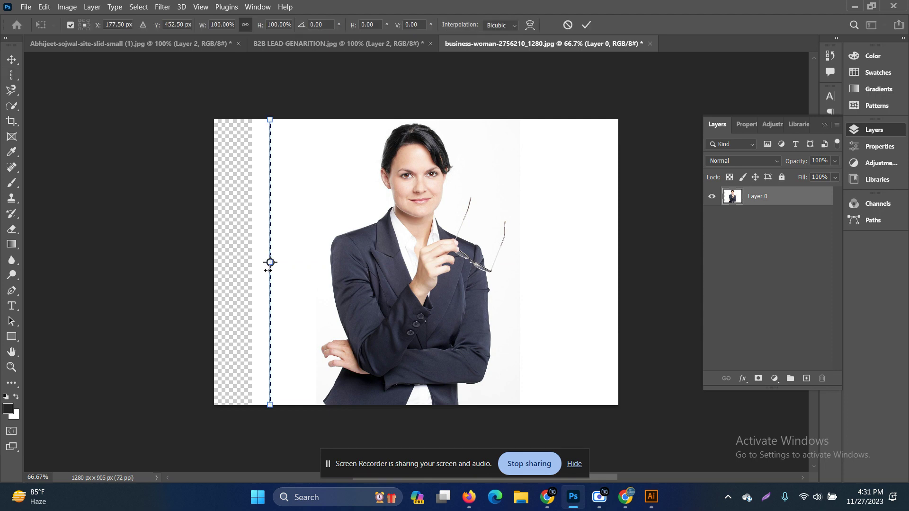
left_click_drag(270, 262, 175, 262)
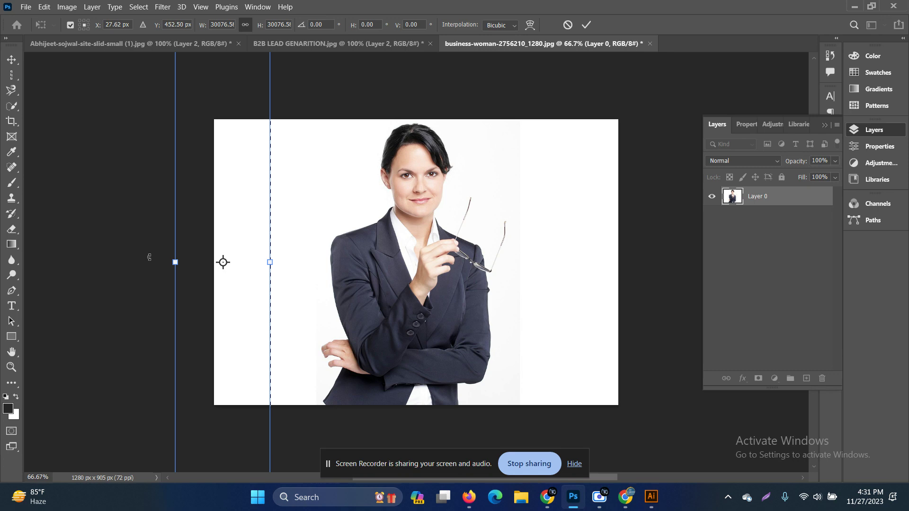
left_click(586, 25)
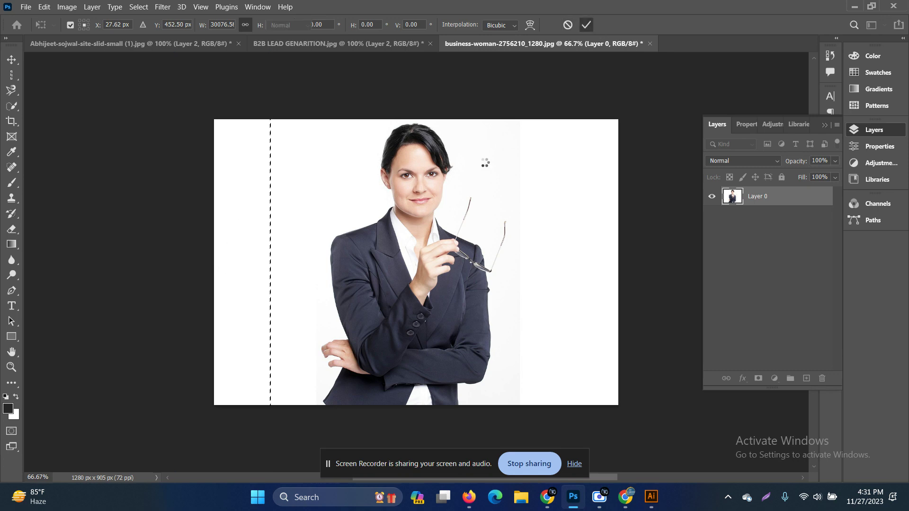
Step: Close the search panel and clear the selection
key("ctrl+f")
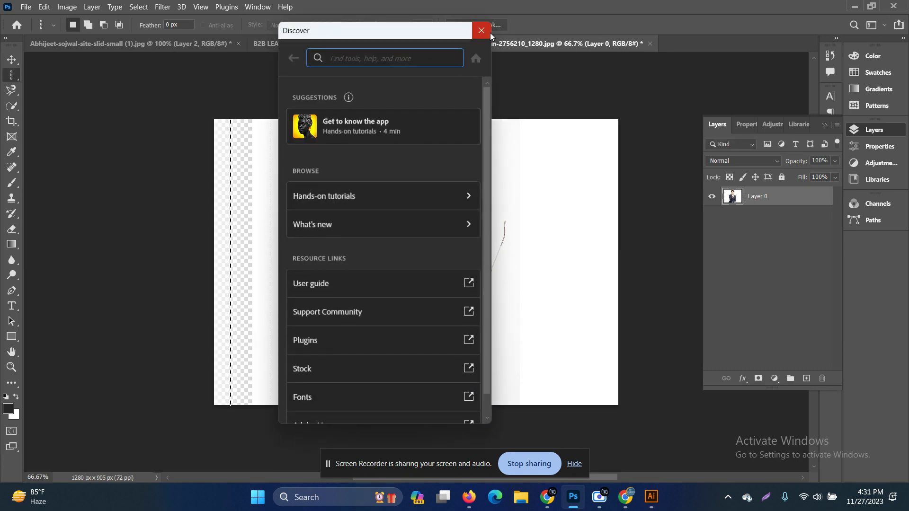
left_click(481, 29)
key("ctrl+d")
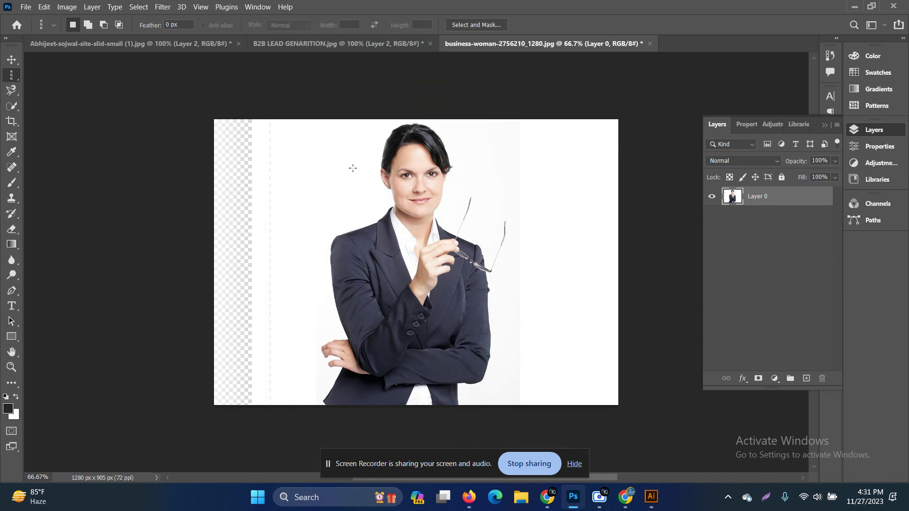
Step: With the Rectangular Marquee, draw a tall strip from the image's top to bottom beside the woman
right_click(9, 80)
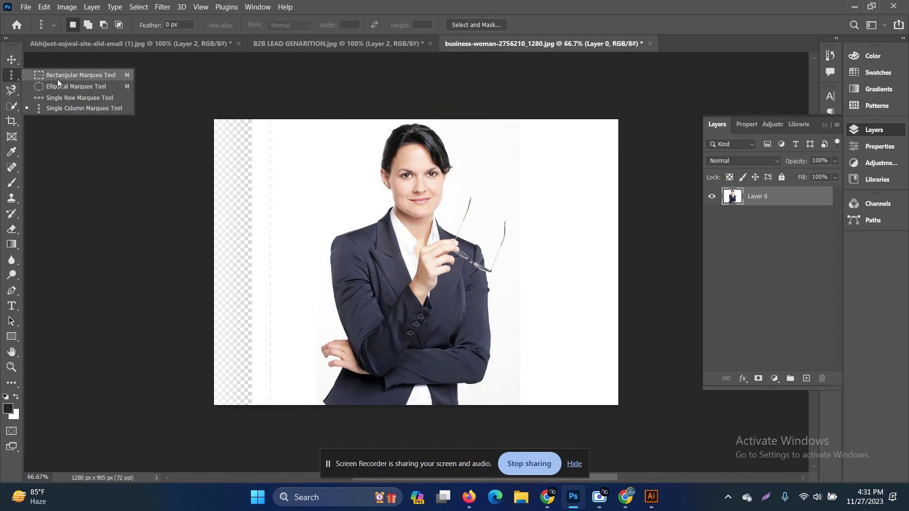
left_click(61, 72)
left_click_drag(259, 125, 277, 399)
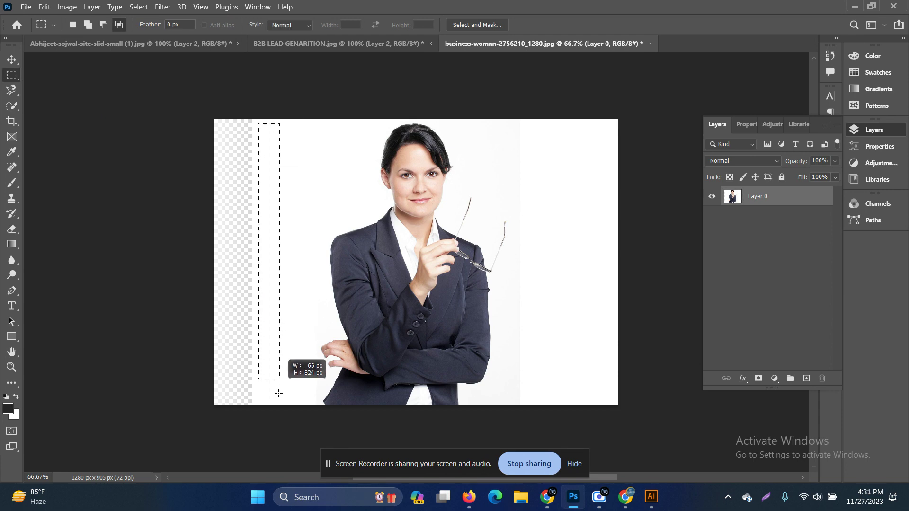
left_click_drag(260, 90, 276, 490)
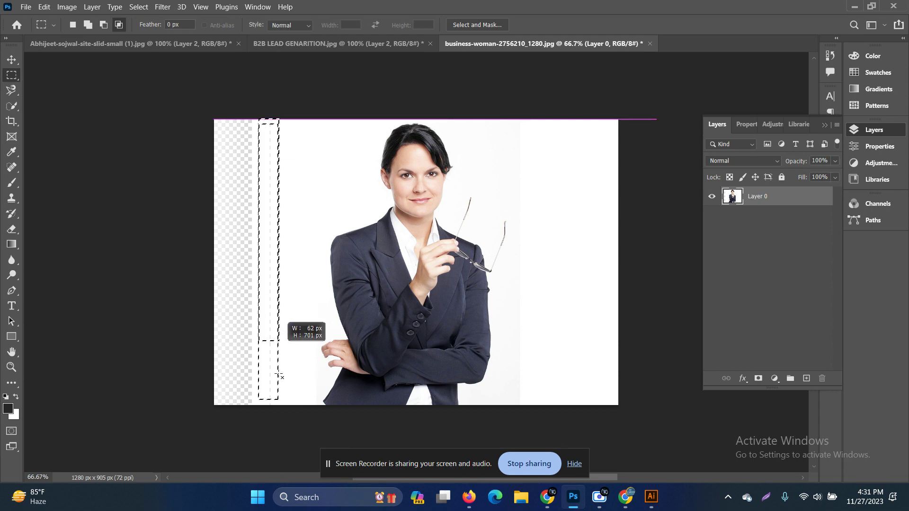
scroll(276, 487, "up", 2)
scroll(275, 455, "up", 2)
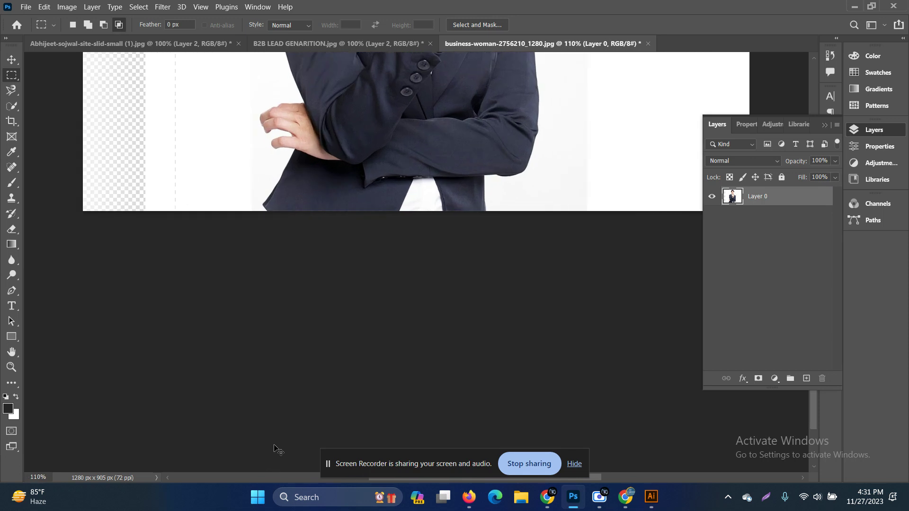
scroll(218, 348, "right", 2)
scroll(219, 346, "left", 3)
scroll(221, 343, "down", 4)
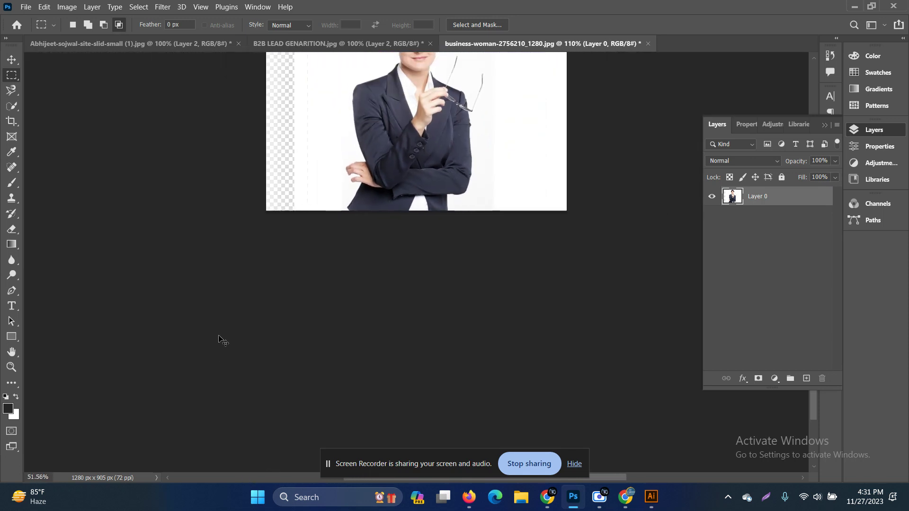
scroll(320, 83, "up", 2)
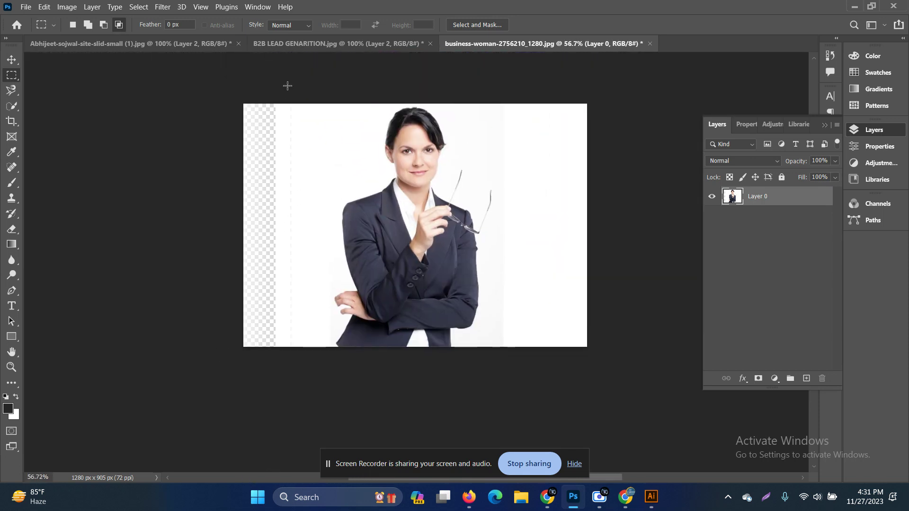
Step: Select a thin white slice and stretch it left over the transparent strip with Free Transform
left_click_drag(285, 104, 287, 367)
key("ctrl+t")
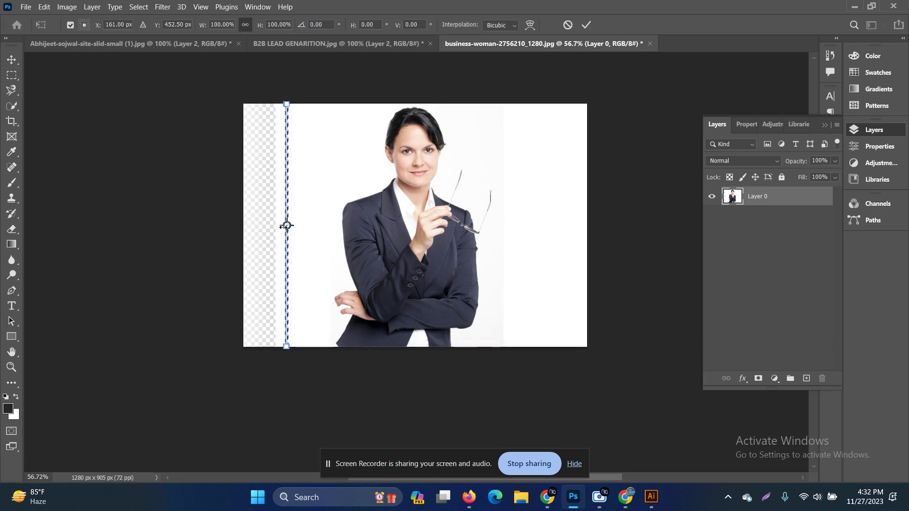
left_click_drag(286, 226, 171, 226)
left_click(12, 59)
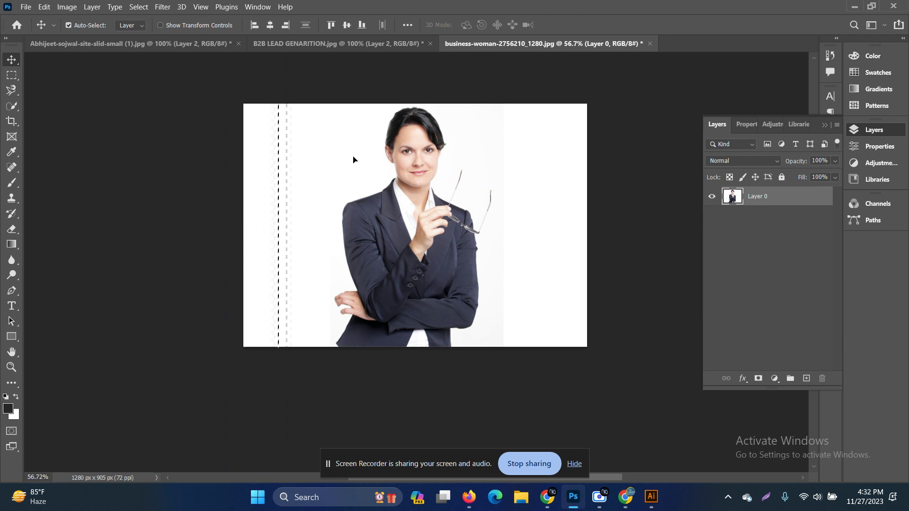
left_click(12, 75)
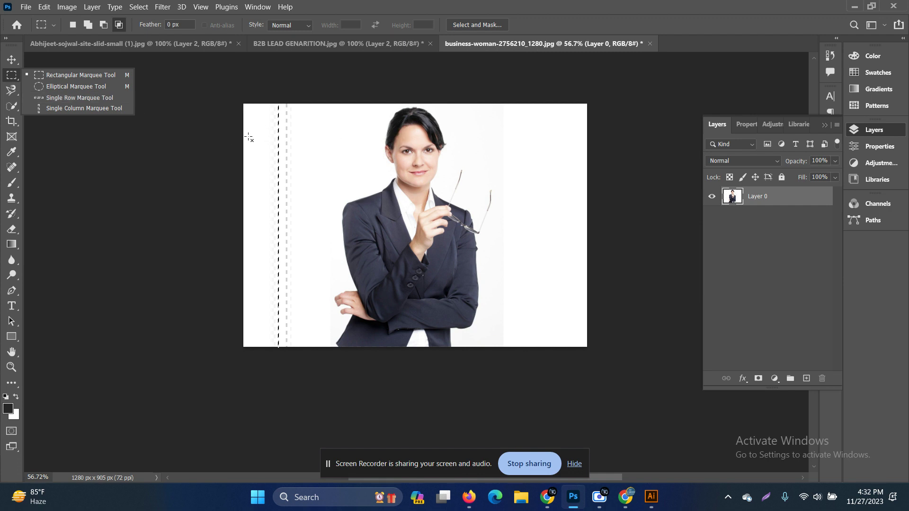
Step: Make a one-pixel row selection, then a one-pixel column selection on the photo
left_click(84, 99)
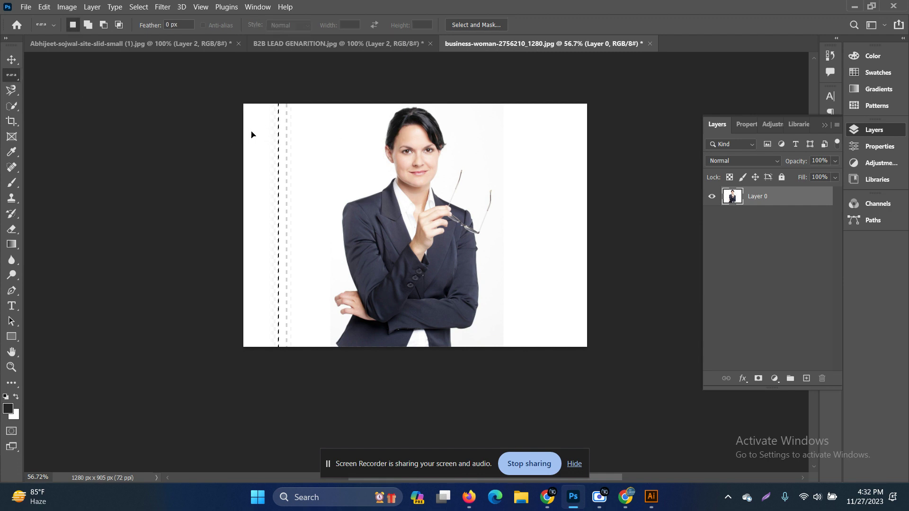
key("ctrl+s")
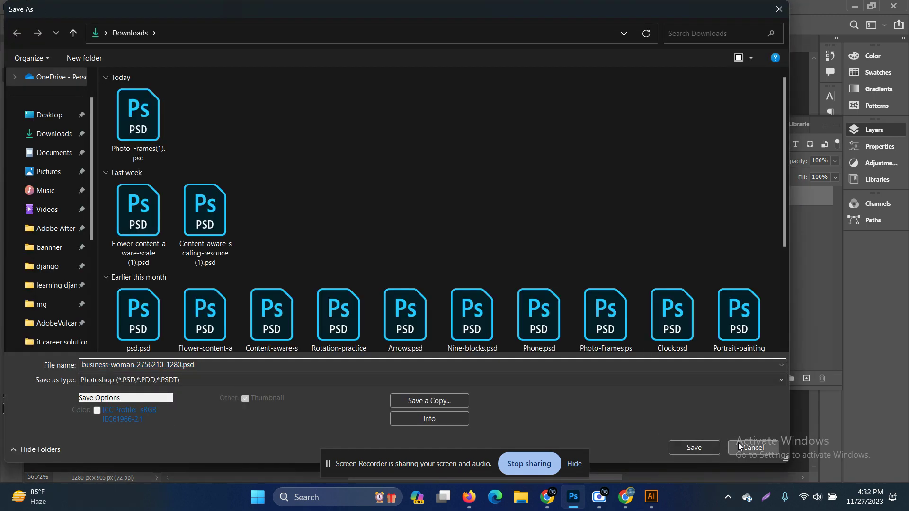
left_click(738, 443)
left_click(297, 156)
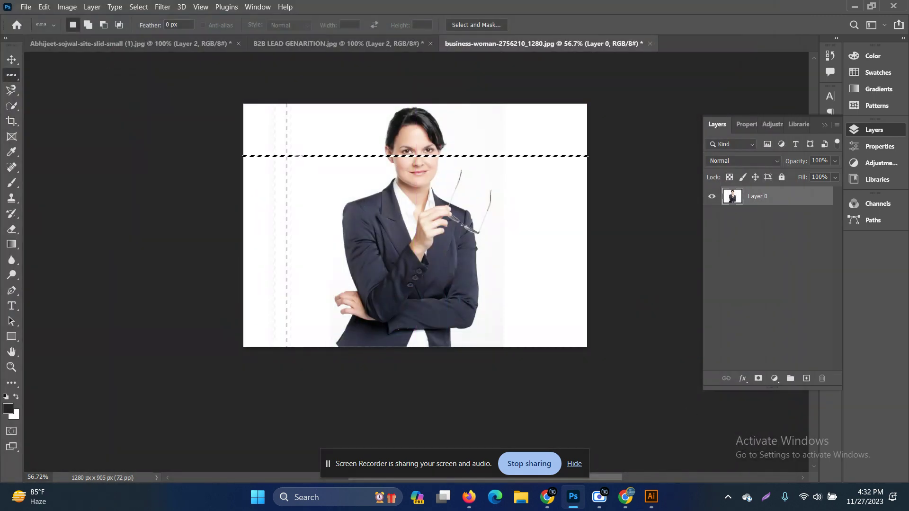
right_click(12, 75)
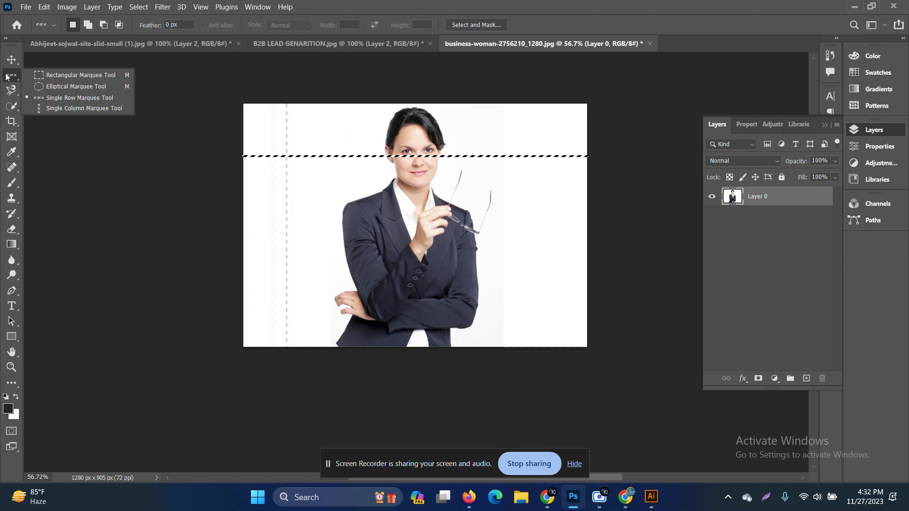
left_click(77, 109)
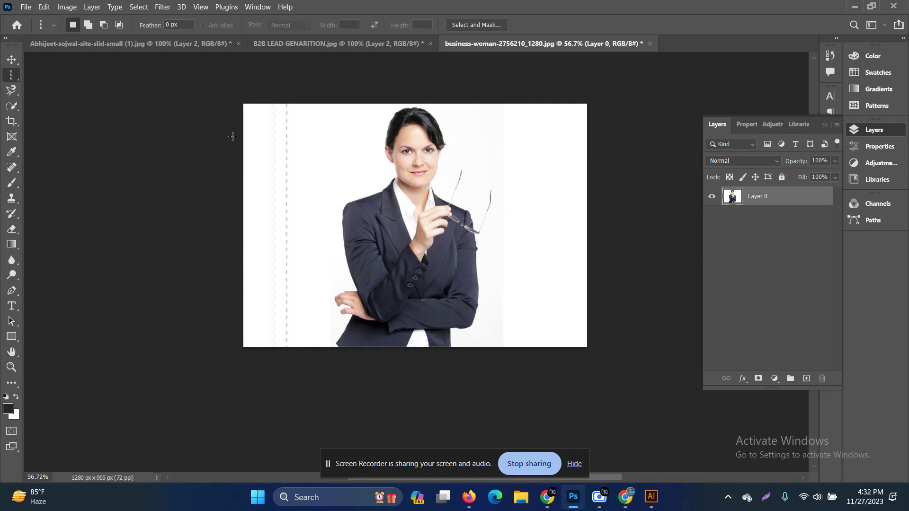
left_click(266, 144)
Step: Draw a small rectangular selection beside the woman's head and dismiss the no-pixels warning
right_click(19, 78)
left_click(80, 75)
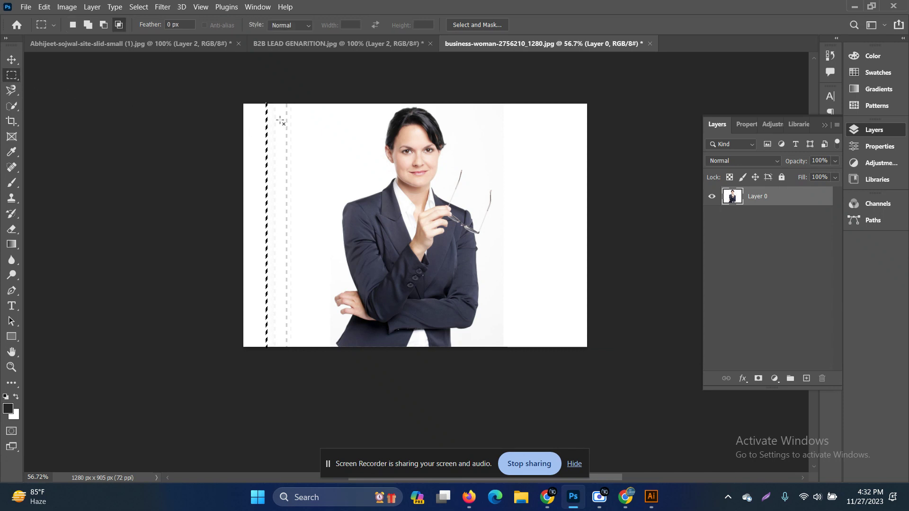
left_click_drag(286, 121, 337, 198)
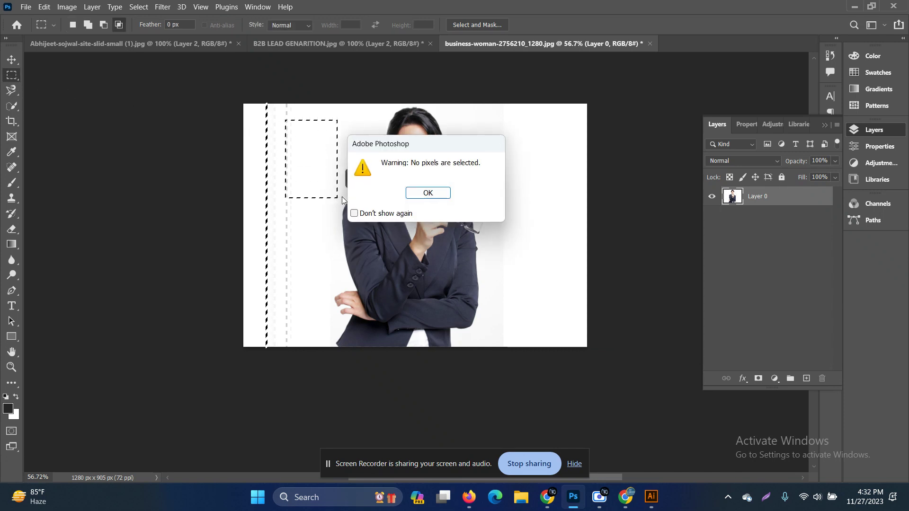
left_click(435, 193)
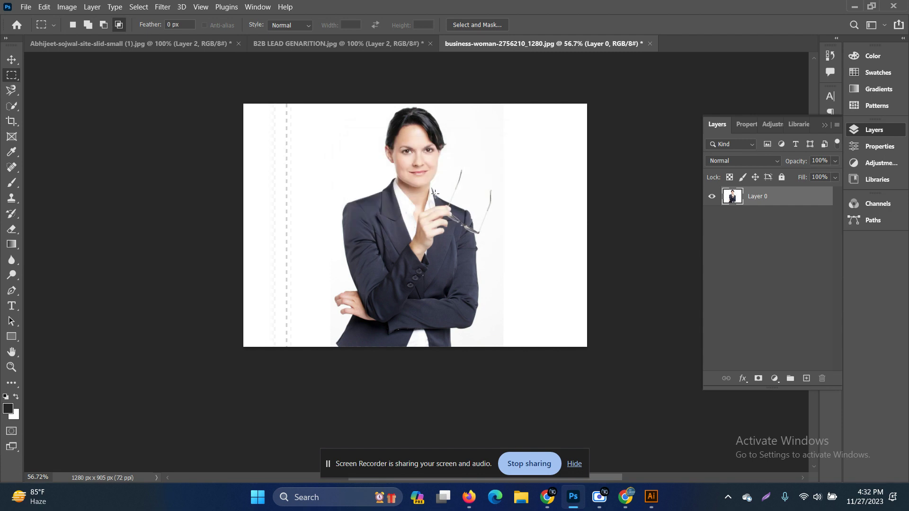
Step: Switch from the B2B LEAD GENARITION banner to the beach photo document and zoom in
left_click(285, 43)
scroll(328, 246, "down", 2)
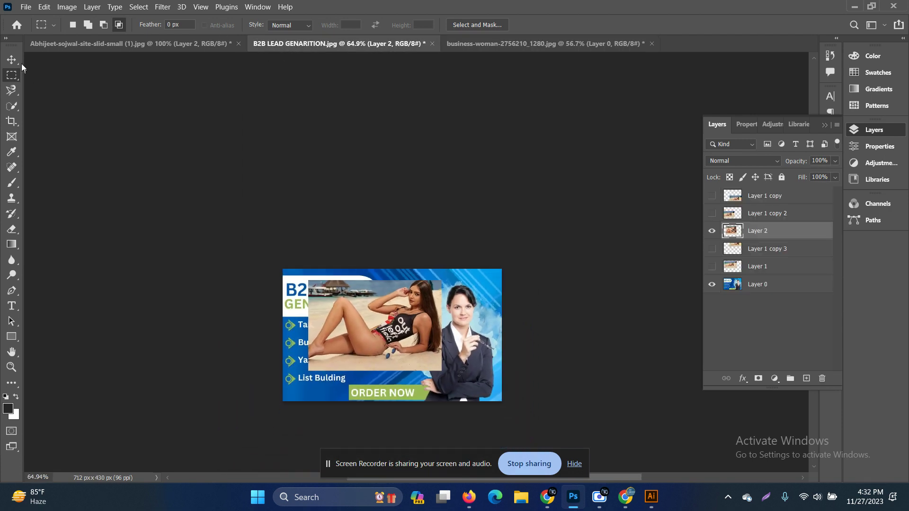
left_click(86, 43)
scroll(299, 282, "up", 1)
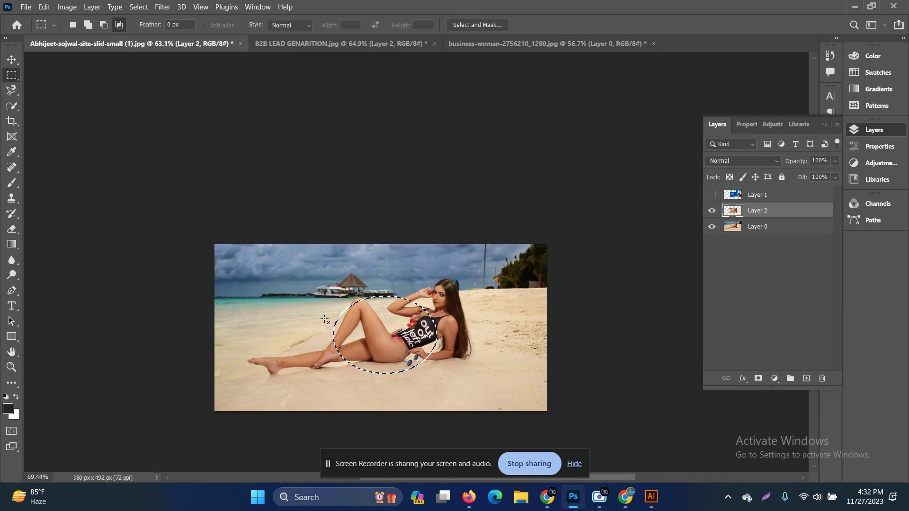
scroll(297, 280, "up", 2)
scroll(297, 277, "up", 2)
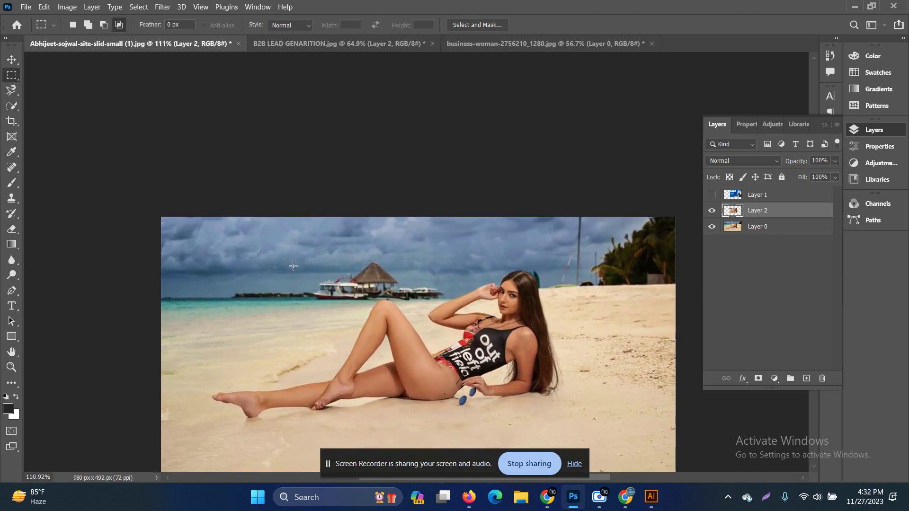
Step: Draw a rectangle over the hut and the woman's legs, edit Feather, and cancel Save As
left_click_drag(292, 266, 462, 407)
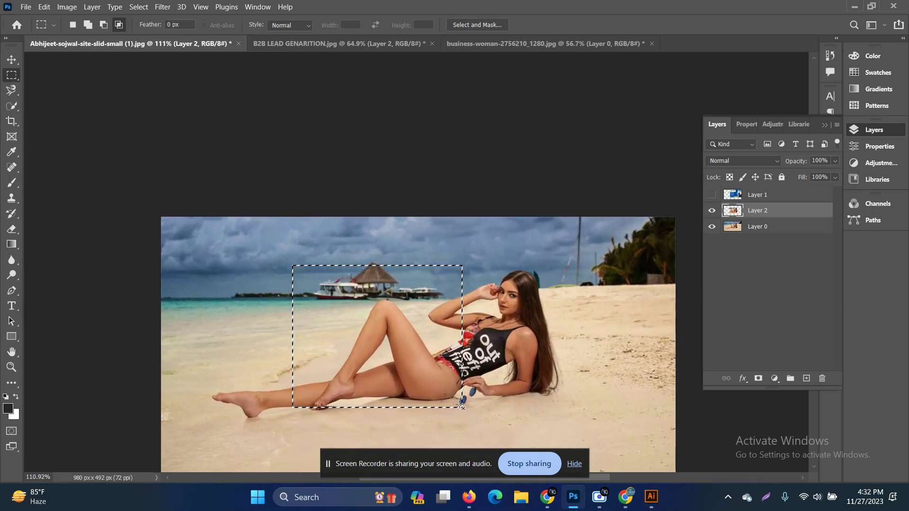
left_click(174, 26)
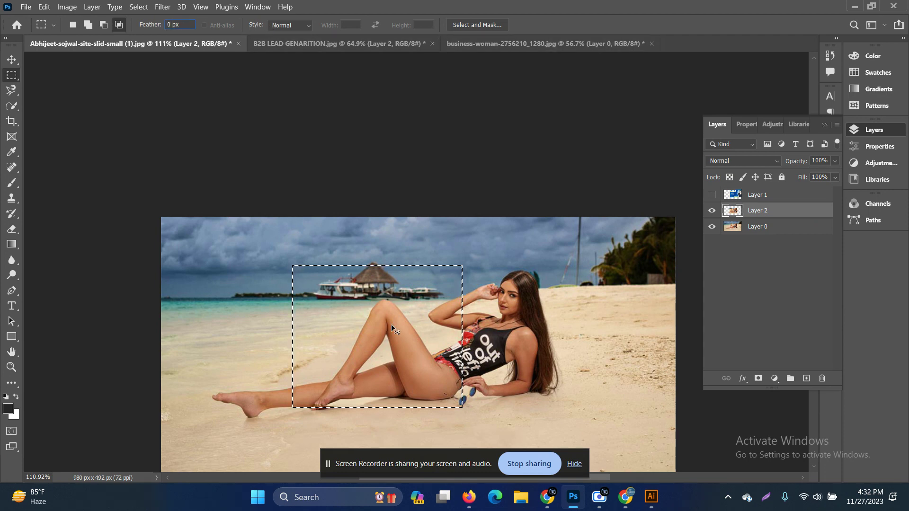
key("ctrl+shift+s")
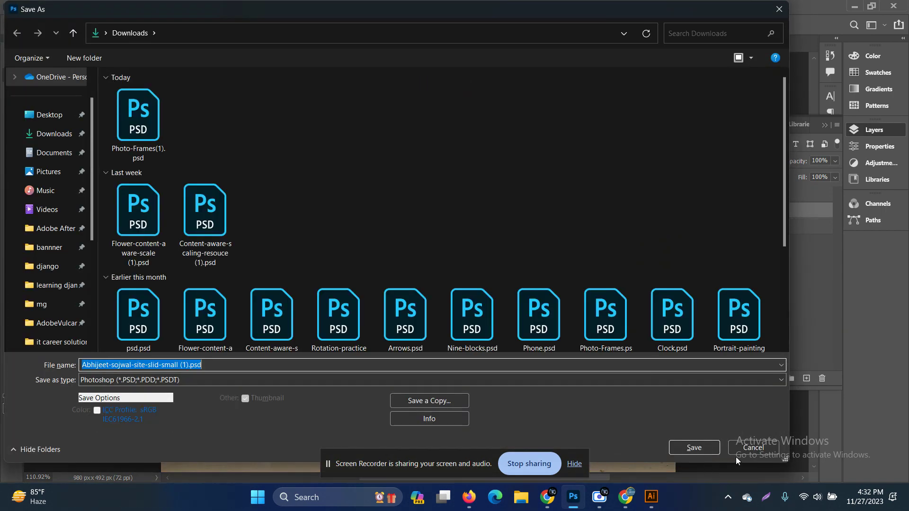
left_click(737, 448)
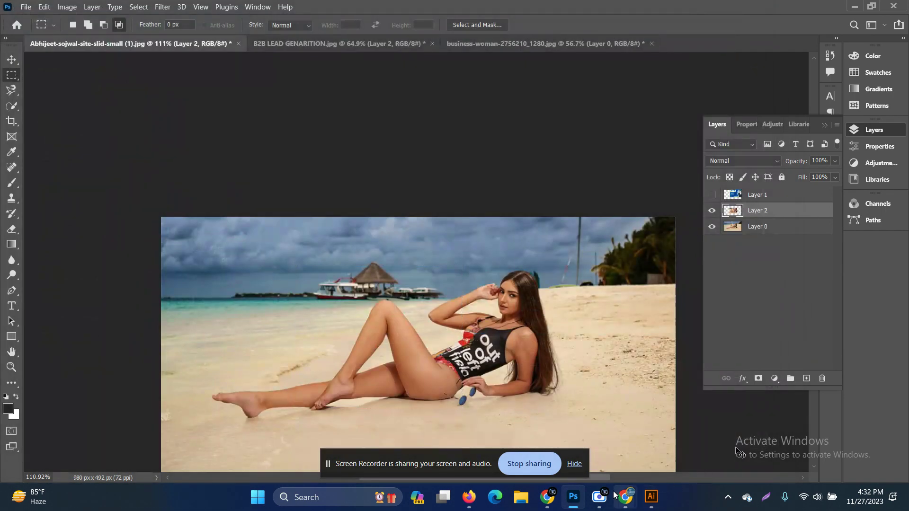
left_click(599, 497)
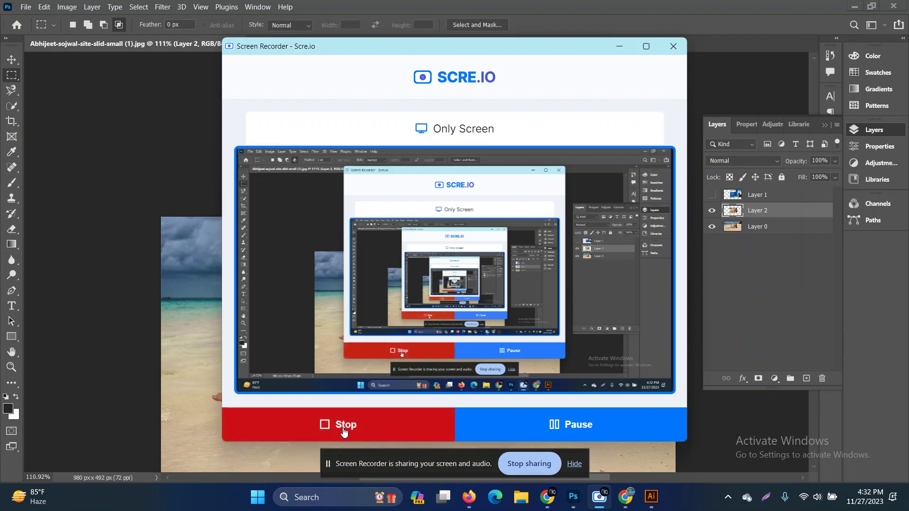